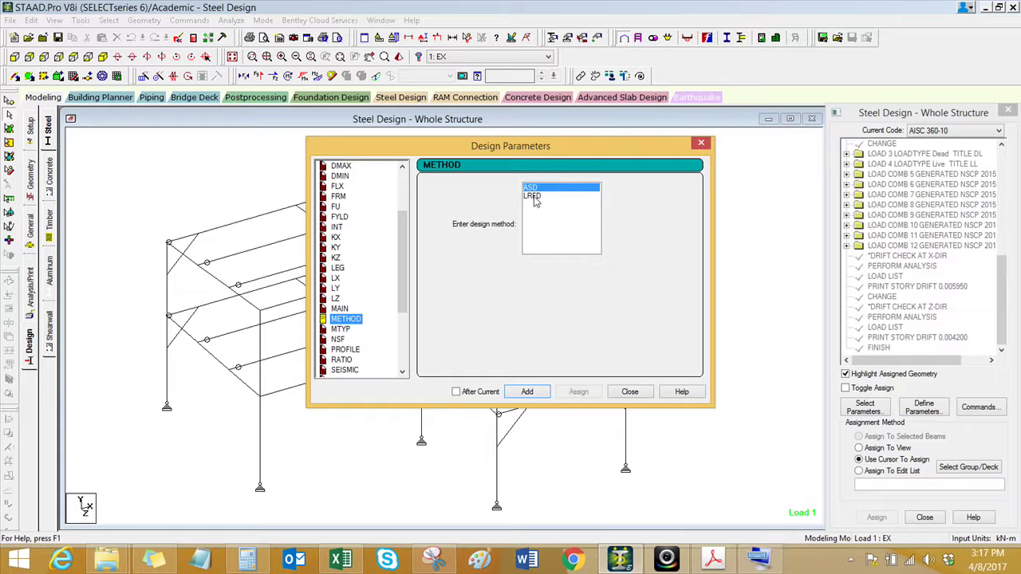
# Close the design parameters and list the existing load cases in the general load definitions.
pyautogui.click(629, 392)
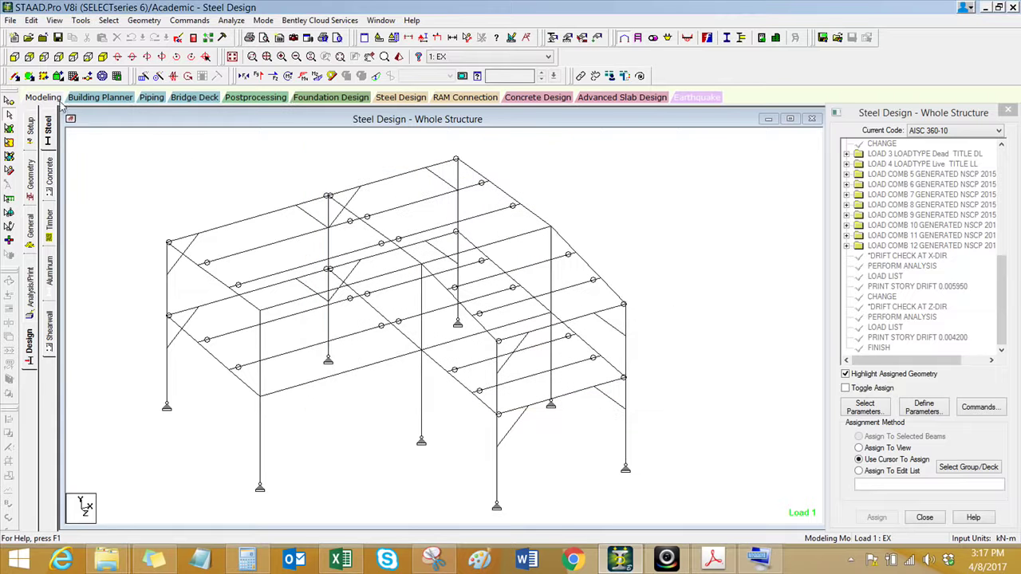
pyautogui.click(59, 102)
pyautogui.click(30, 229)
pyautogui.click(49, 289)
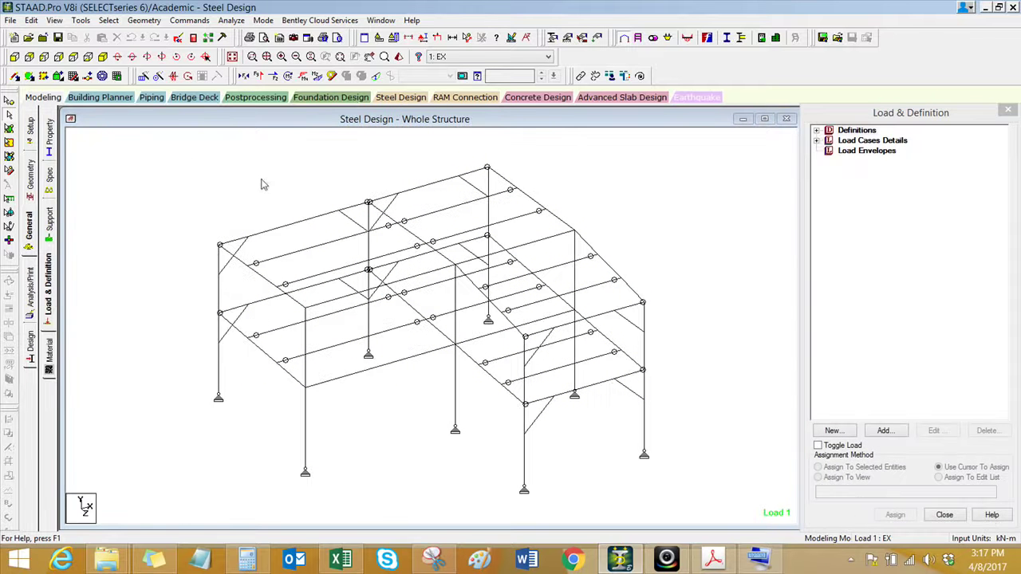
pyautogui.click(816, 141)
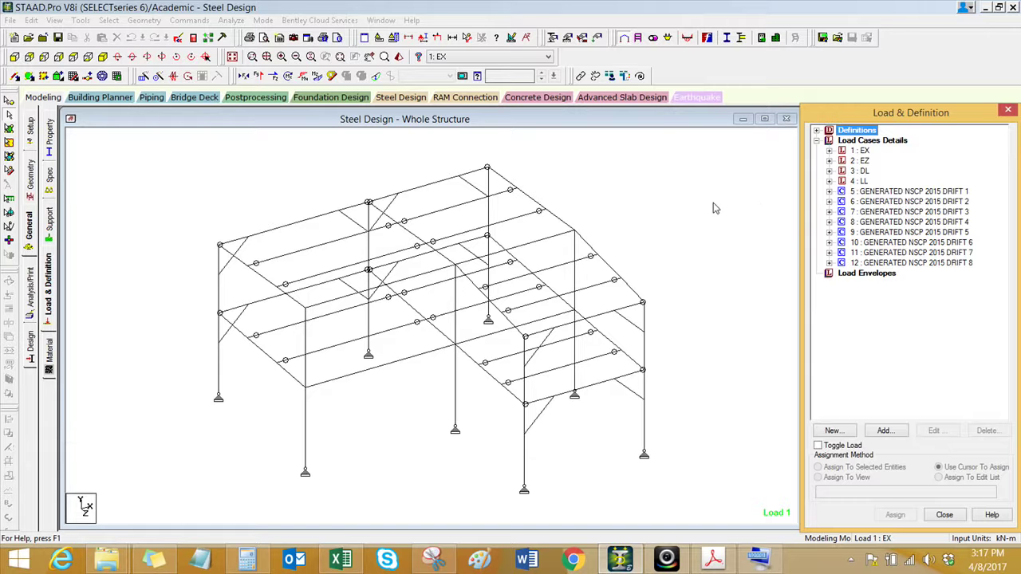
# Start adding new load cases under Load Cases Details using Auto Load Combination.
pyautogui.click(667, 219)
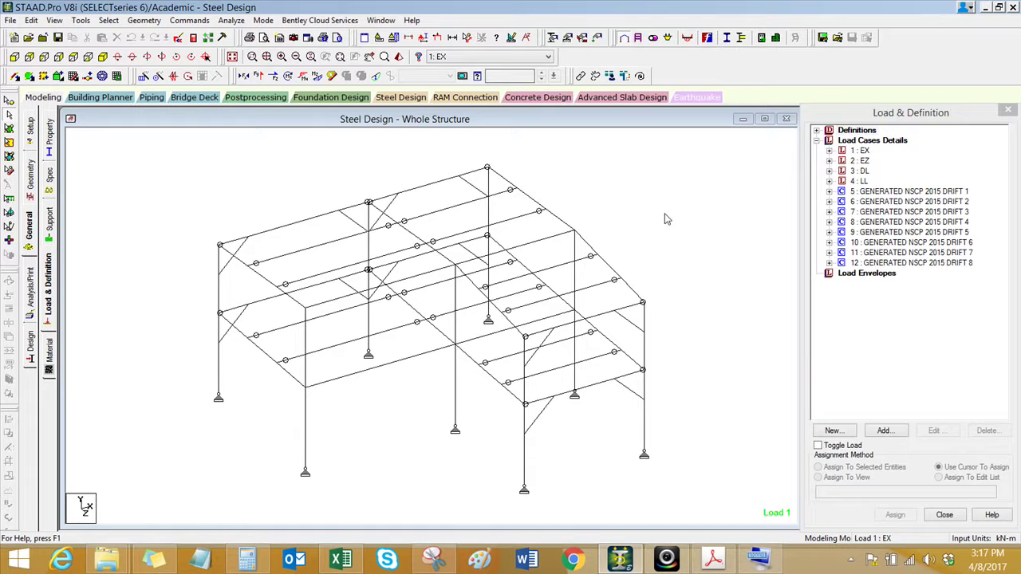
pyautogui.click(875, 142)
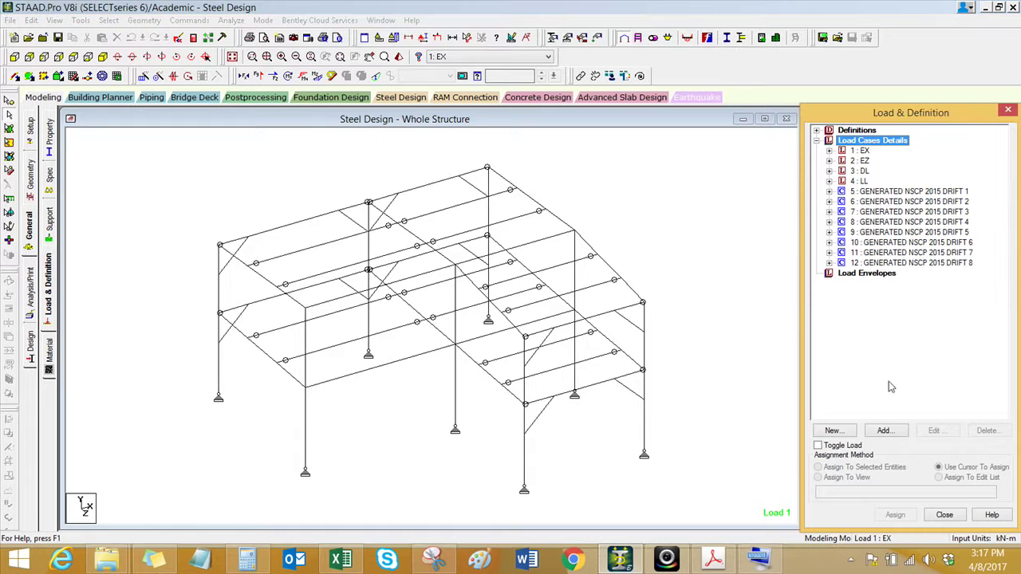
pyautogui.click(903, 433)
pyautogui.moveTo(581, 130); pyautogui.dragTo(501, 136)
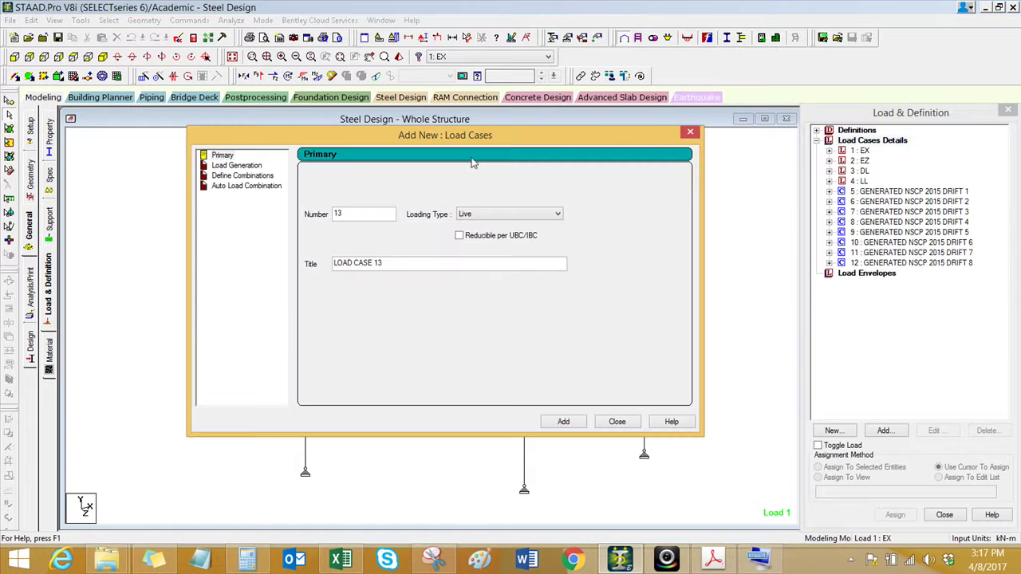
pyautogui.click(223, 188)
# Set the auto load combination code to NSCP 2015 and the category to AISC-LRFD.
pyautogui.click(441, 177)
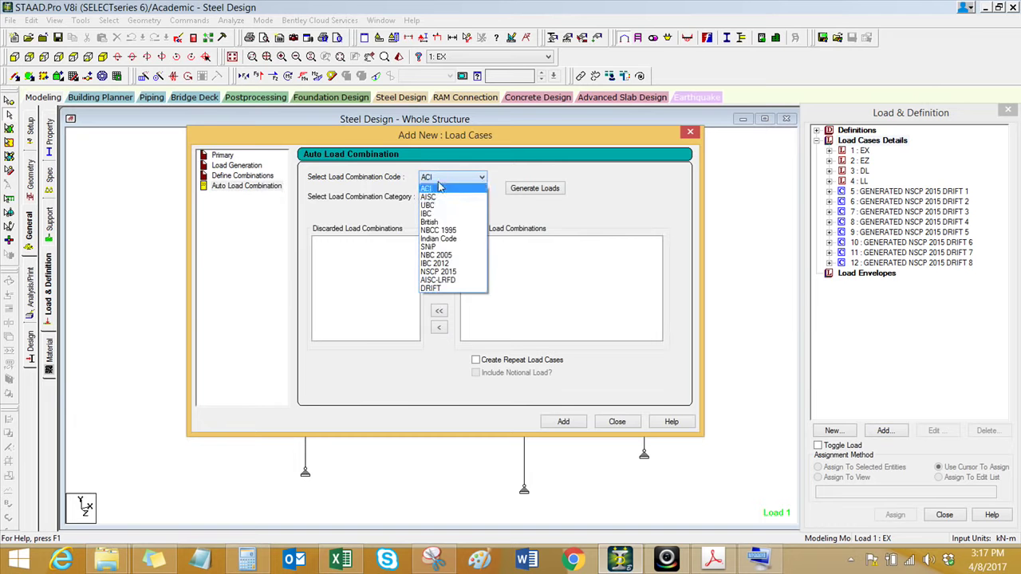
pyautogui.click(441, 271)
pyautogui.click(453, 197)
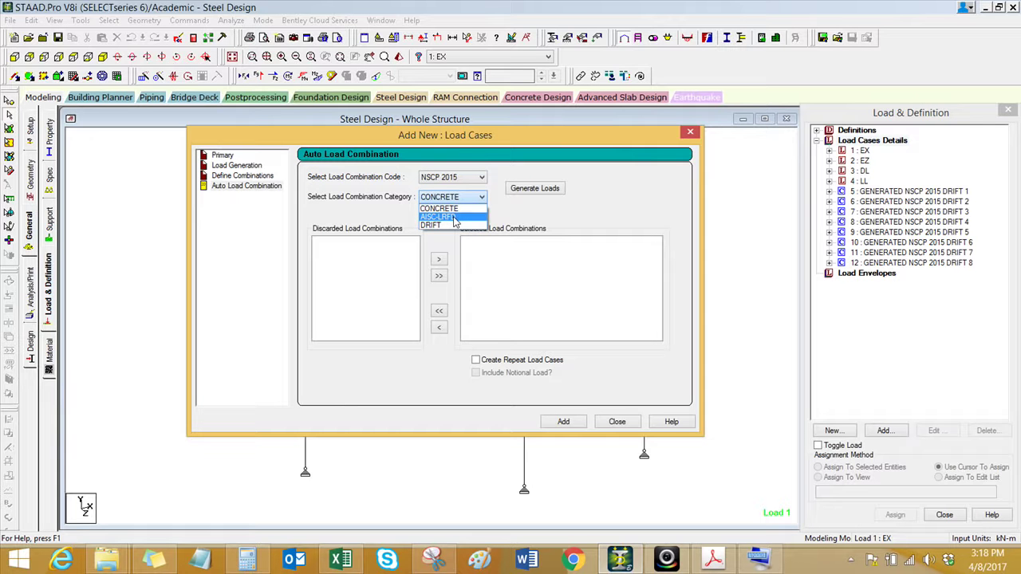
pyautogui.click(453, 218)
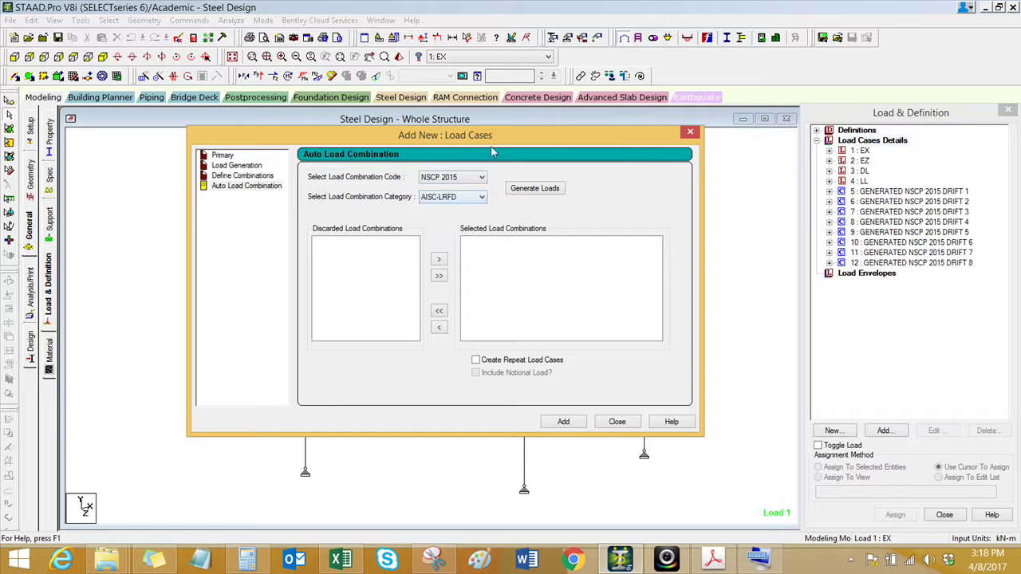
pyautogui.moveTo(493, 144); pyautogui.dragTo(492, 157)
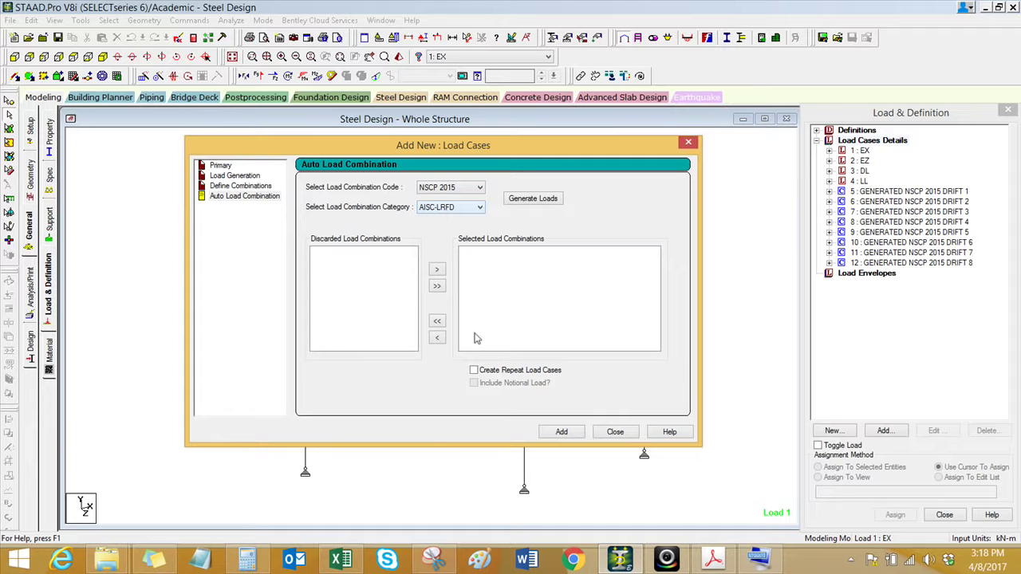
# Switch to the Loadings workbook in Excel and open the combo sheet.
pyautogui.click(339, 560)
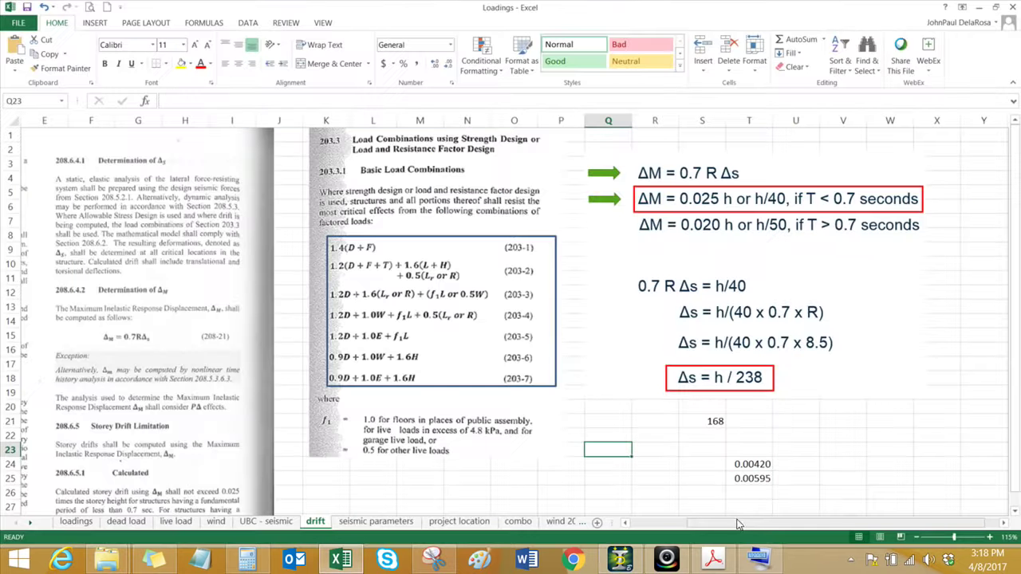
pyautogui.moveTo(733, 524); pyautogui.dragTo(656, 524)
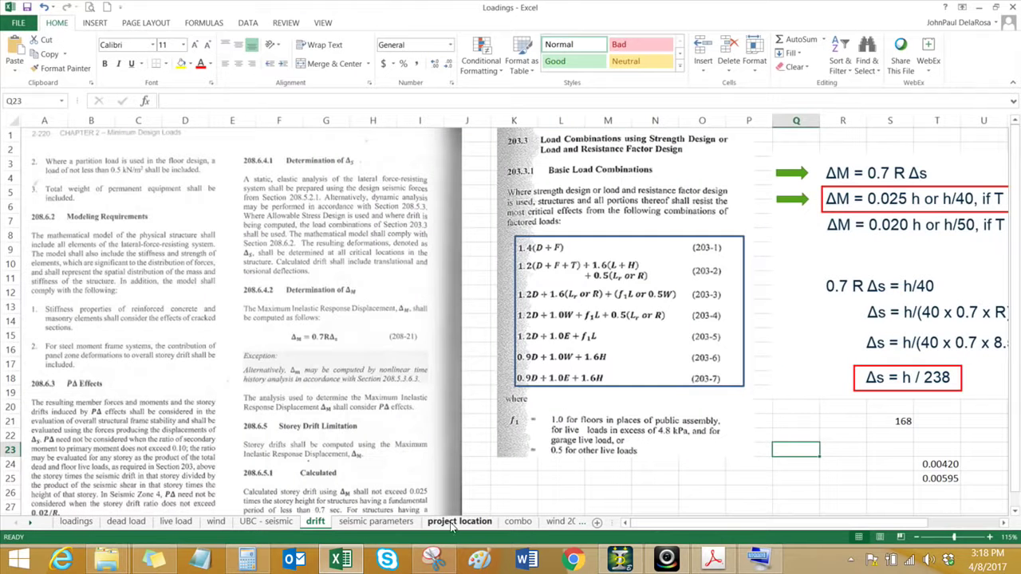
pyautogui.click(493, 524)
pyautogui.click(517, 523)
# Examine the factored load combinations on the combo sheet and select the list in C21:C34.
pyautogui.scroll(9, 729, 490)
pyautogui.keyDown('ctrl'); pyautogui.scroll(-1, 611, 444); pyautogui.keyUp('ctrl')
pyautogui.moveTo(782, 527); pyautogui.dragTo(705, 531)
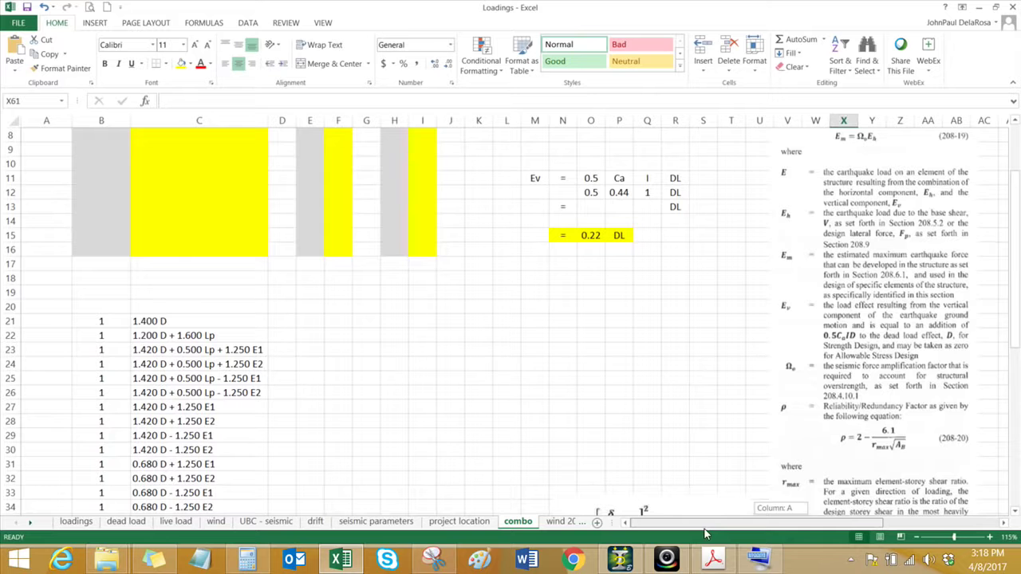
pyautogui.keyDown('ctrl'); pyautogui.scroll(1, 285, 373); pyautogui.keyUp('ctrl')
pyautogui.scroll(-2, 156, 382)
pyautogui.moveTo(108, 232); pyautogui.dragTo(119, 438)
# Examine the NSCP 203.3 basic and 203.5 special seismic load combination excerpts on the combo sheet.
pyautogui.moveTo(753, 523); pyautogui.dragTo(836, 528)
pyautogui.scroll(2, 722, 453)
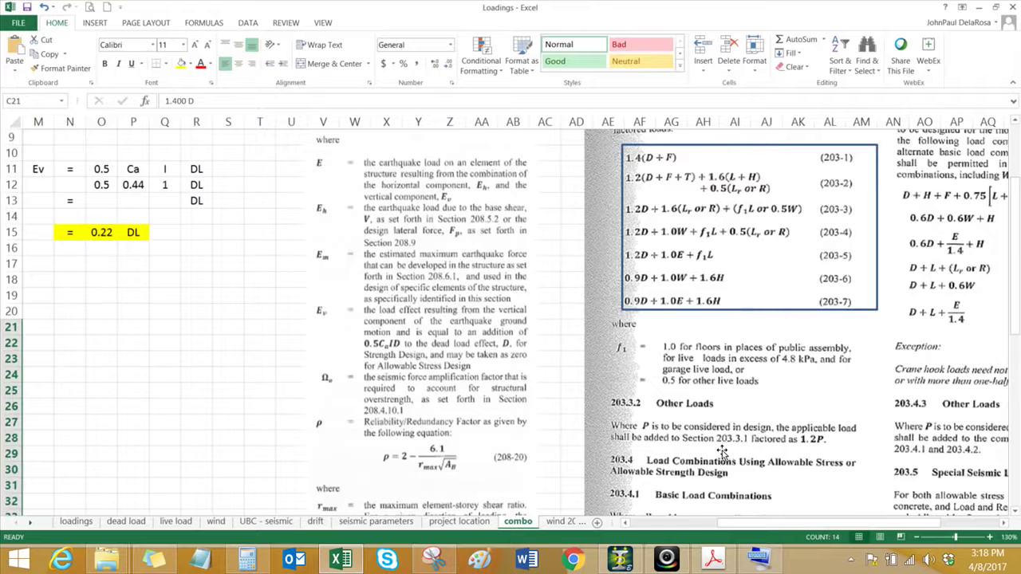
pyautogui.scroll(-4, 722, 452)
pyautogui.scroll(5, 418, 250)
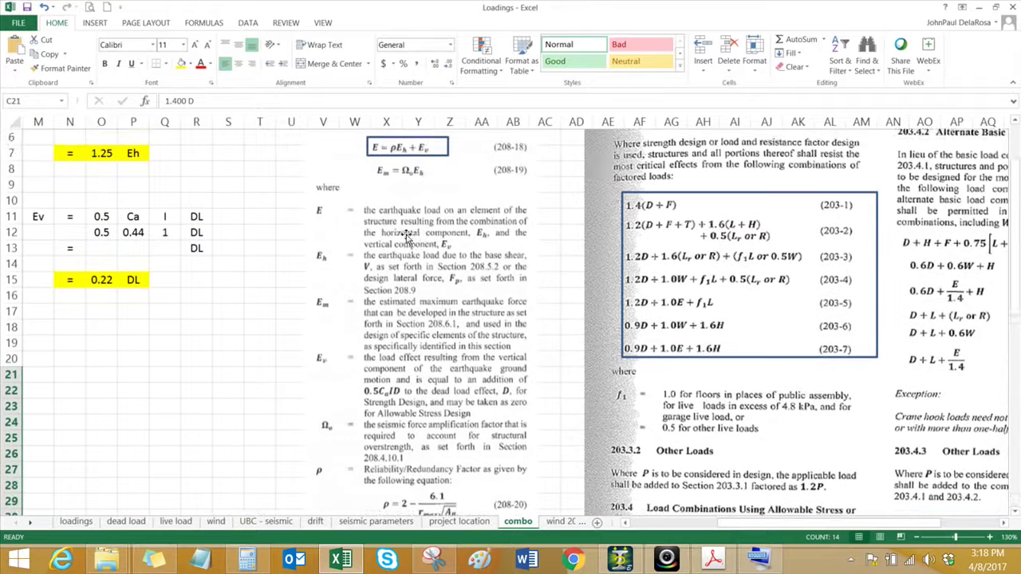
pyautogui.scroll(2, 411, 239)
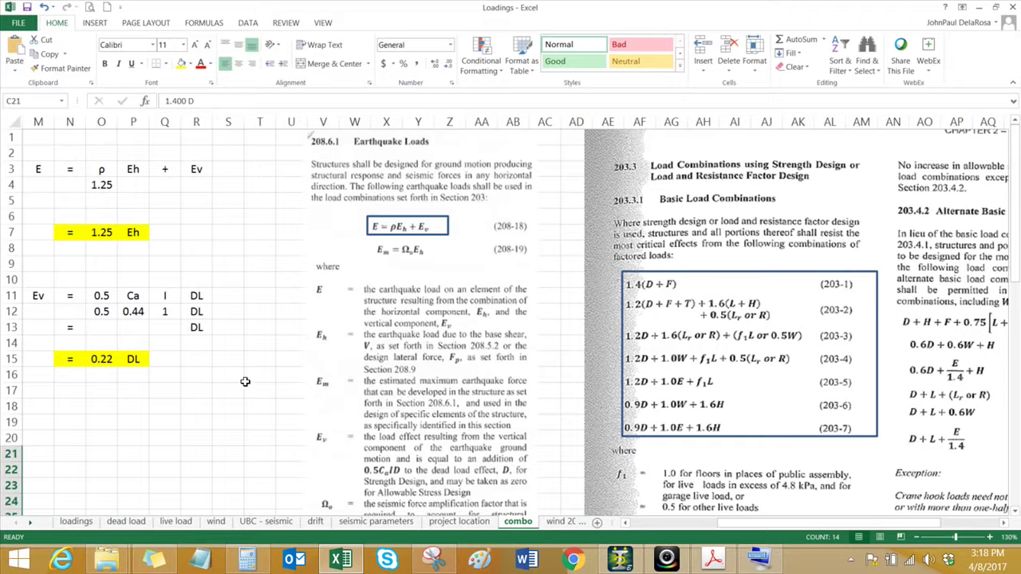
pyautogui.scroll(-1, 569, 367)
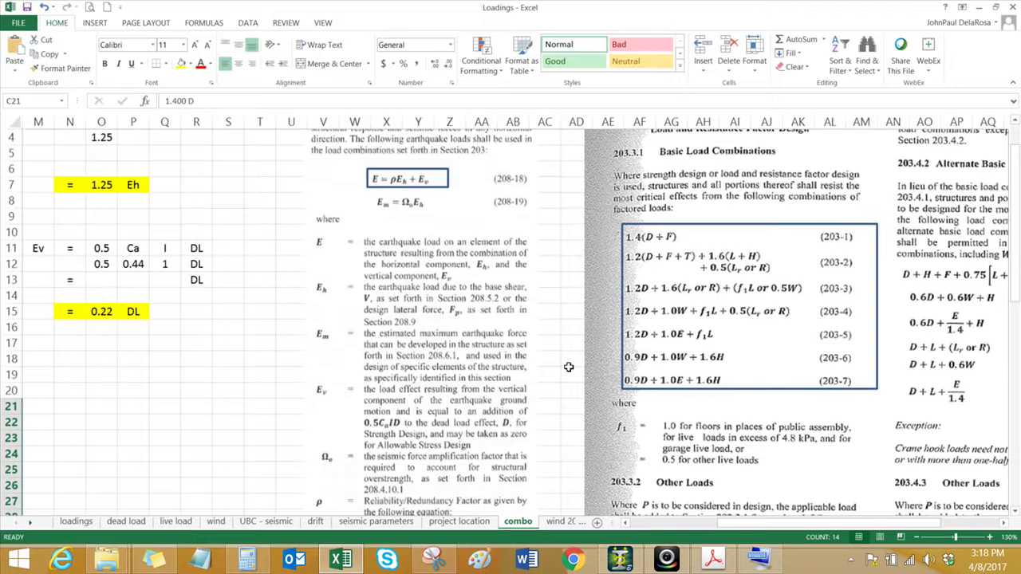
pyautogui.scroll(-4, 627, 448)
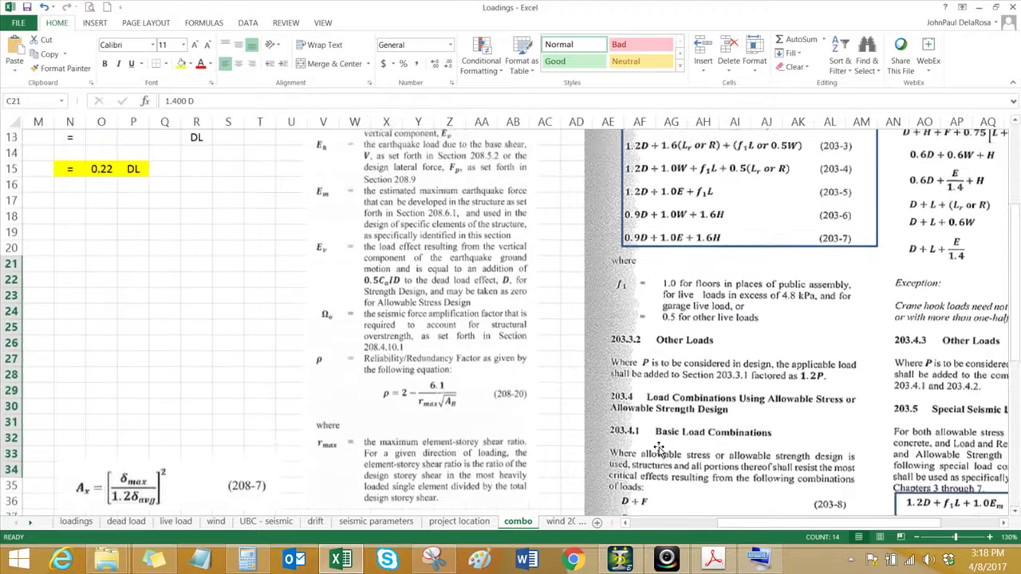
pyautogui.scroll(-6, 660, 448)
pyautogui.scroll(1, 738, 524)
pyautogui.moveTo(755, 524); pyautogui.dragTo(792, 523)
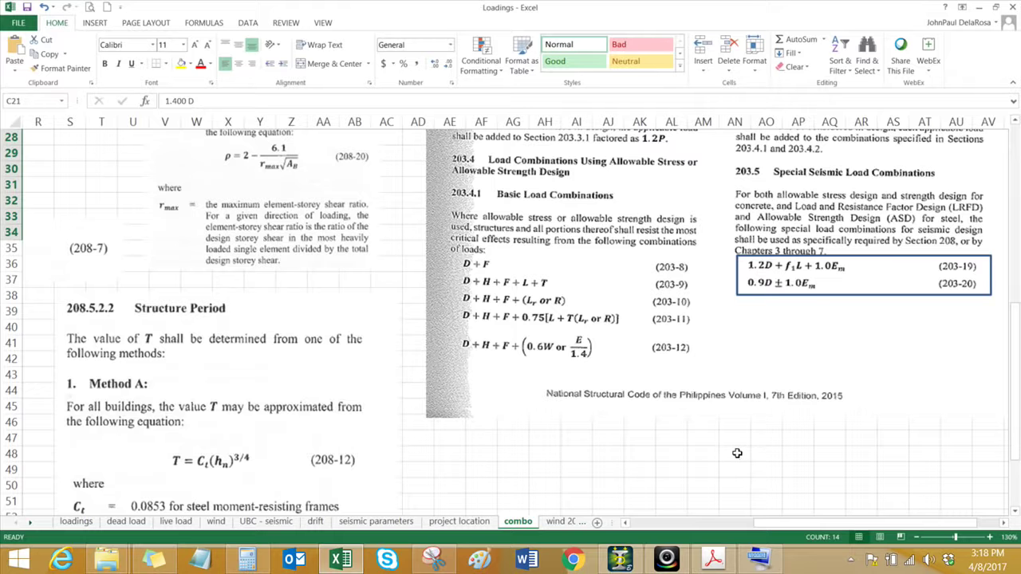
pyautogui.click(796, 453)
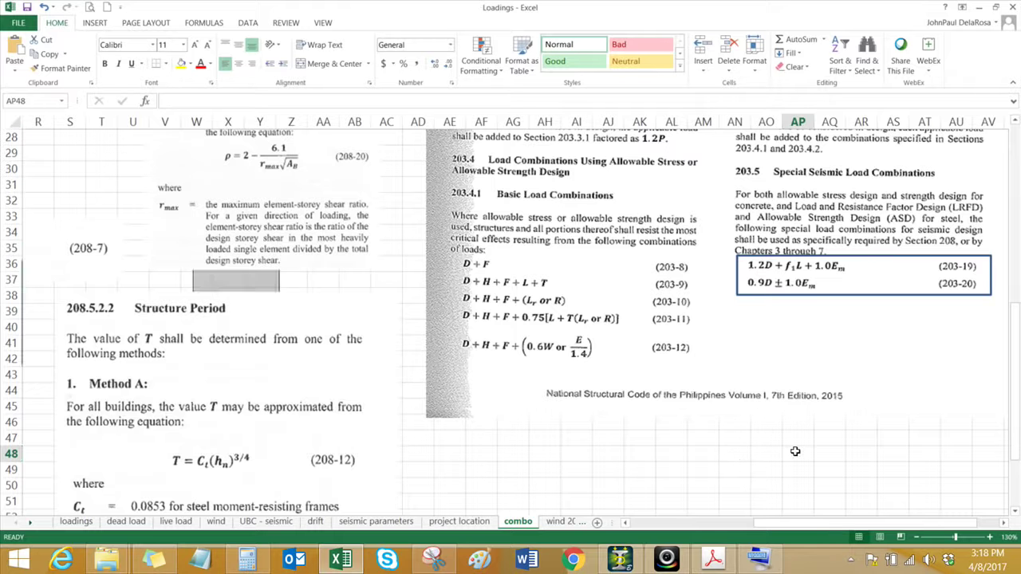
# Review the earthquake load equation for E and the Ca and I terms of the Ev calculation.
pyautogui.moveTo(803, 522); pyautogui.dragTo(665, 512)
pyautogui.scroll(9, 700, 356)
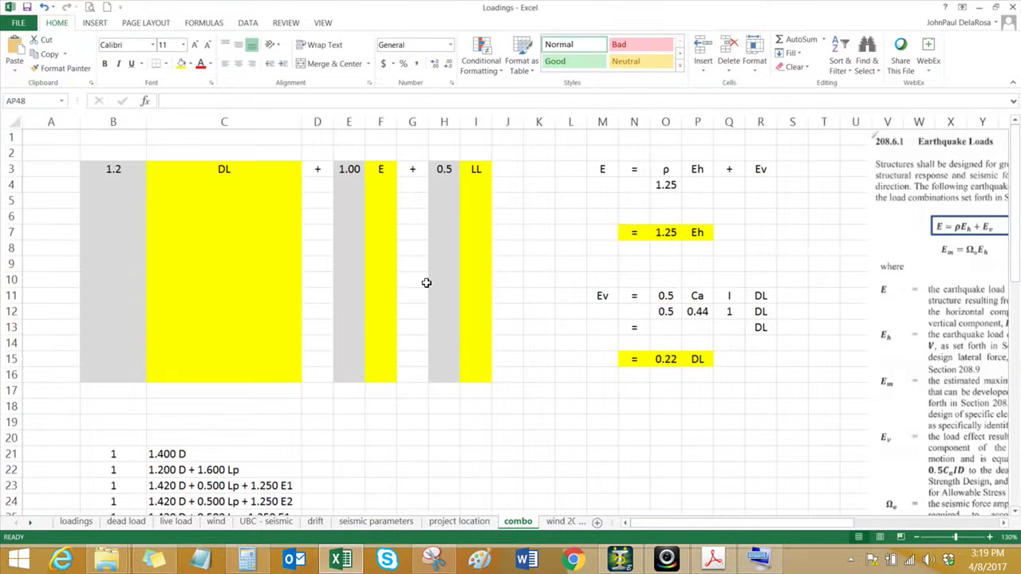
pyautogui.moveTo(803, 526); pyautogui.dragTo(821, 526)
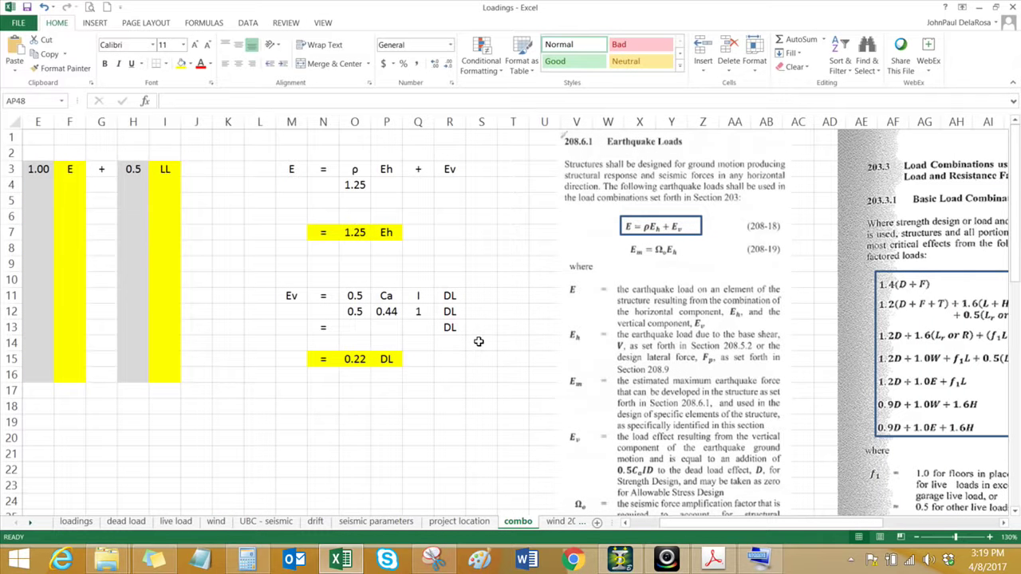
pyautogui.click(390, 296)
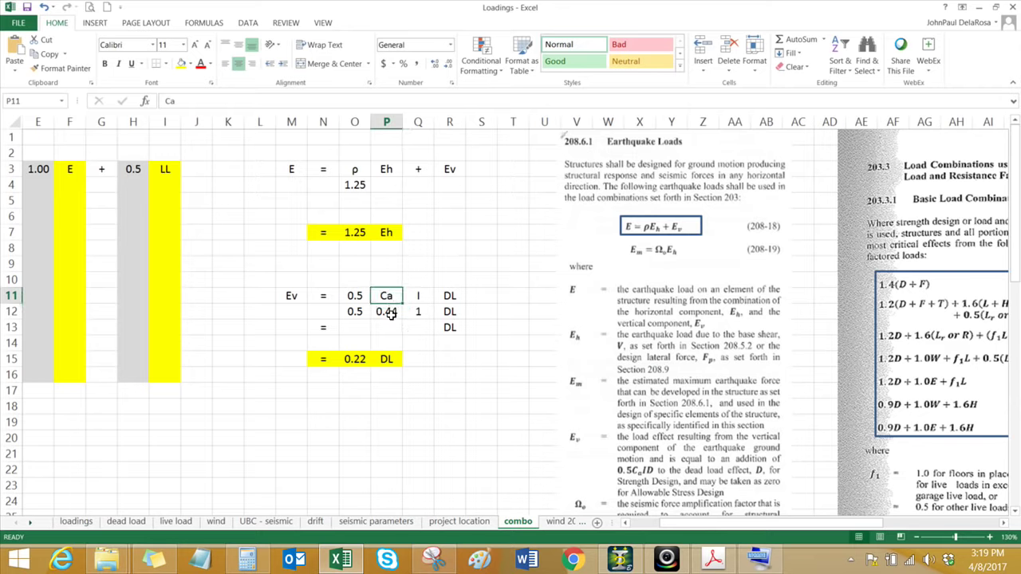
pyautogui.click(414, 298)
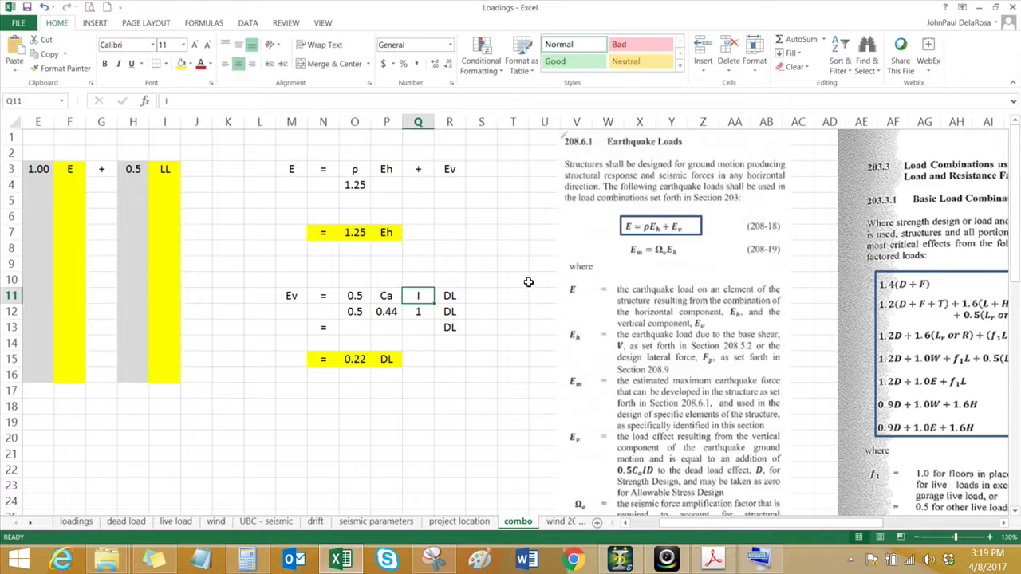
# Examine the reliability/redundancy factor equation and the Structure Period excerpt beside the earthquake load provisions.
pyautogui.scroll(-4, 501, 311)
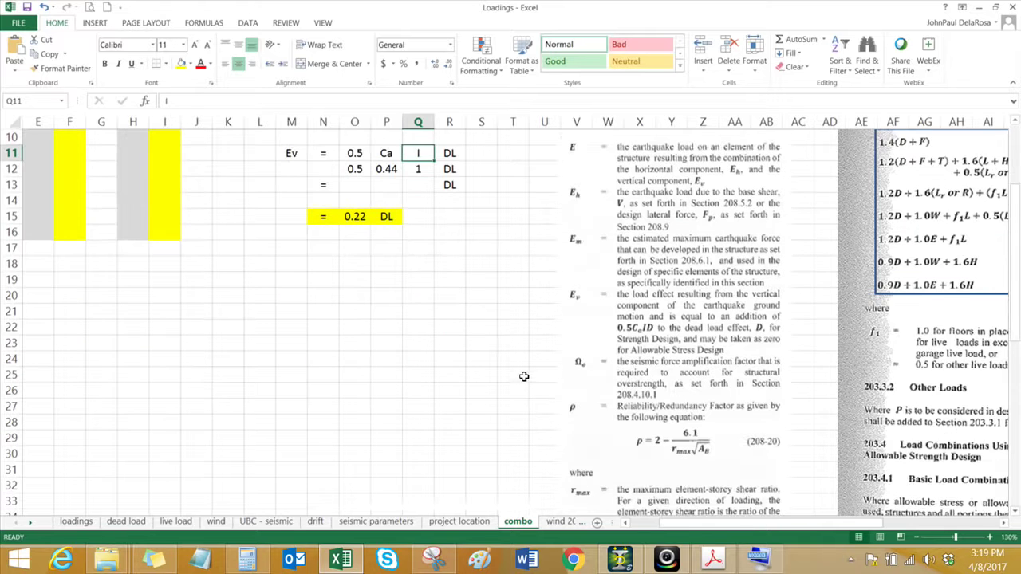
pyautogui.scroll(-1, 521, 372)
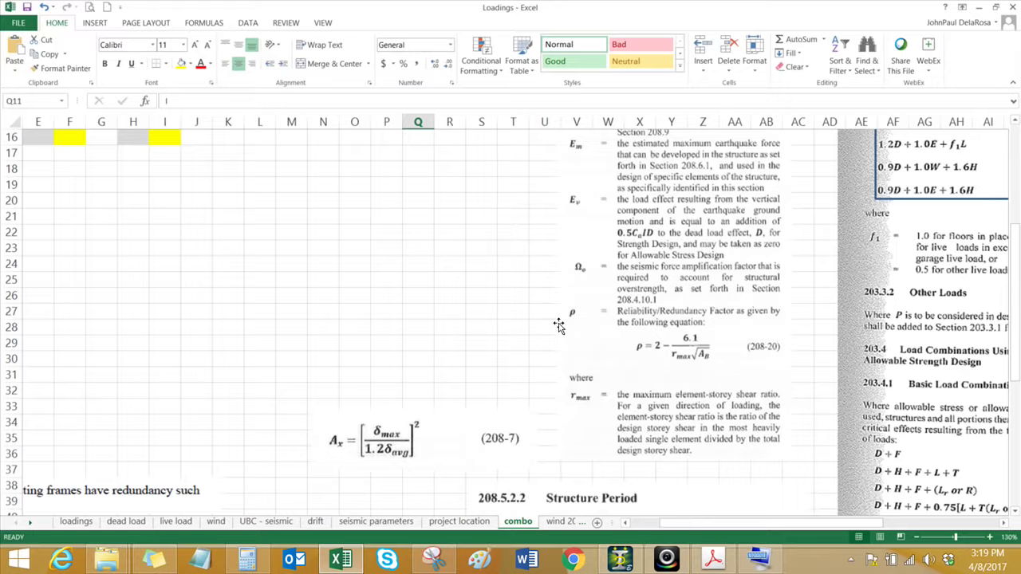
pyautogui.scroll(-3, 563, 315)
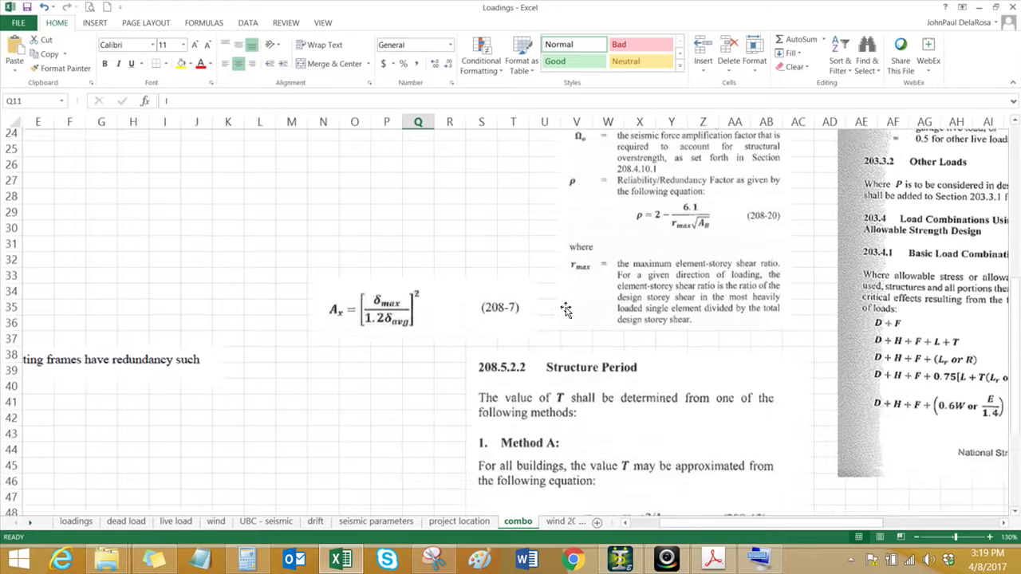
pyautogui.scroll(-2, 568, 319)
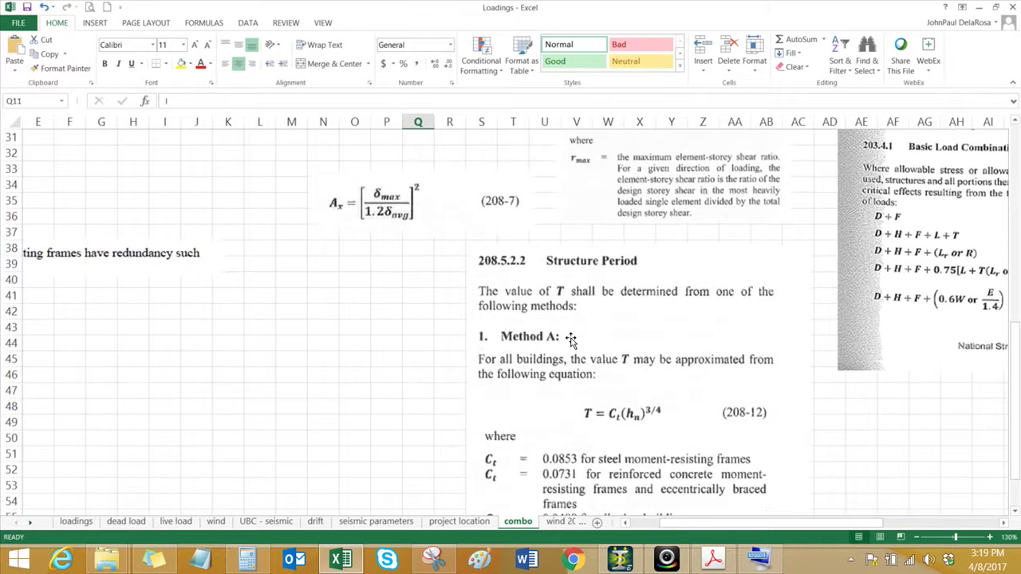
pyautogui.scroll(-1, 571, 339)
pyautogui.scroll(-2, 571, 342)
pyautogui.scroll(5, 571, 343)
pyautogui.scroll(8, 431, 287)
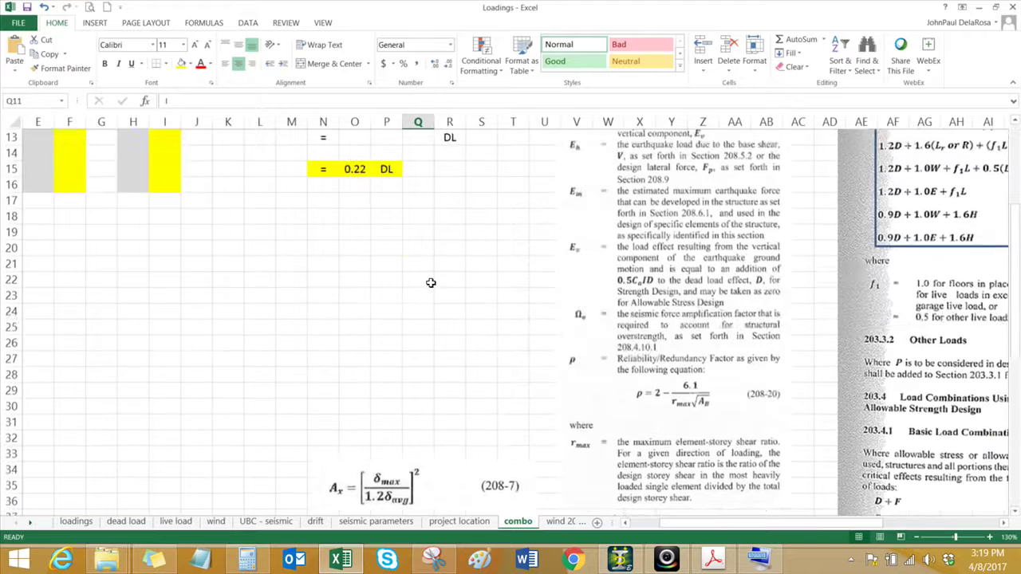
pyautogui.keyDown('ctrl'); pyautogui.scroll(-2, 426, 293); pyautogui.keyUp('ctrl')
pyautogui.scroll(-2, 597, 363)
# Shift the 208.5.2.2 Structure Period picture slightly down and to the right on the combo sheet.
pyautogui.moveTo(713, 524); pyautogui.dragTo(789, 537)
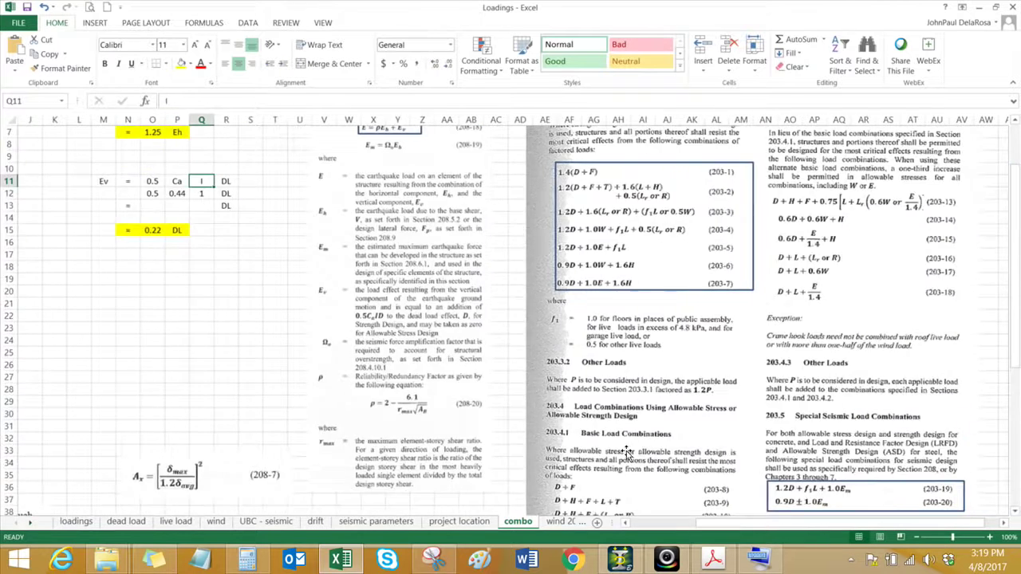
pyautogui.scroll(-5, 626, 443)
pyautogui.scroll(-2, 625, 444)
pyautogui.moveTo(281, 310); pyautogui.dragTo(303, 345)
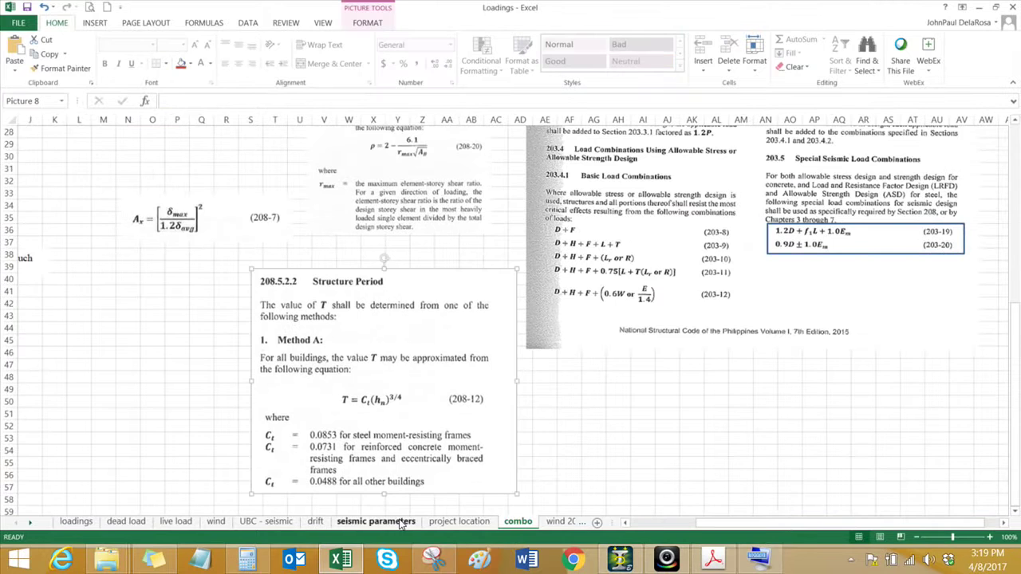
# Look through the seismic parameters, drift and UBC - seismic sheets, and return to the combo sheet.
pyautogui.click(401, 523)
pyautogui.click(315, 521)
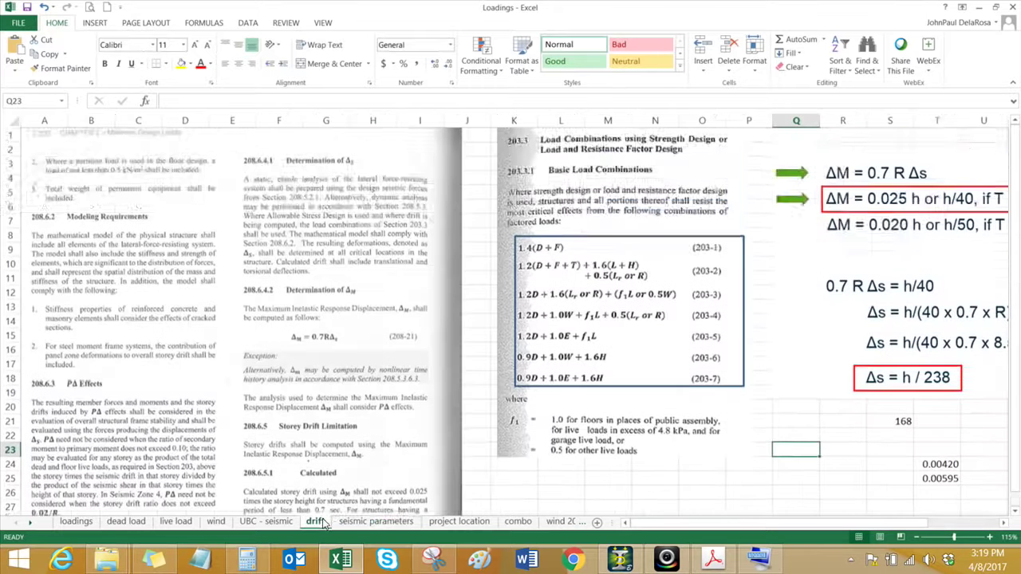
pyautogui.scroll(-5, 542, 433)
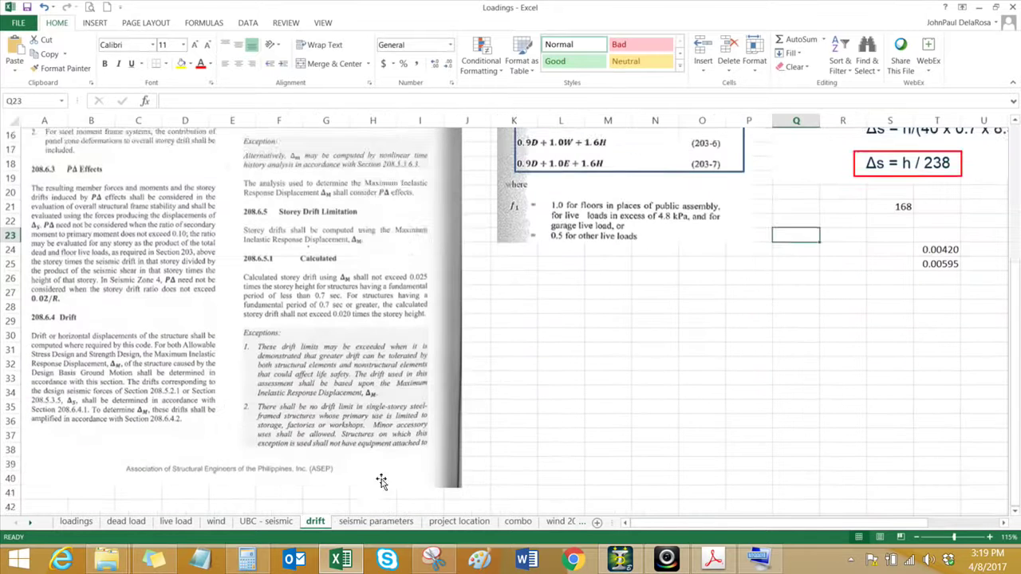
pyautogui.scroll(-3, 375, 483)
pyautogui.click(267, 522)
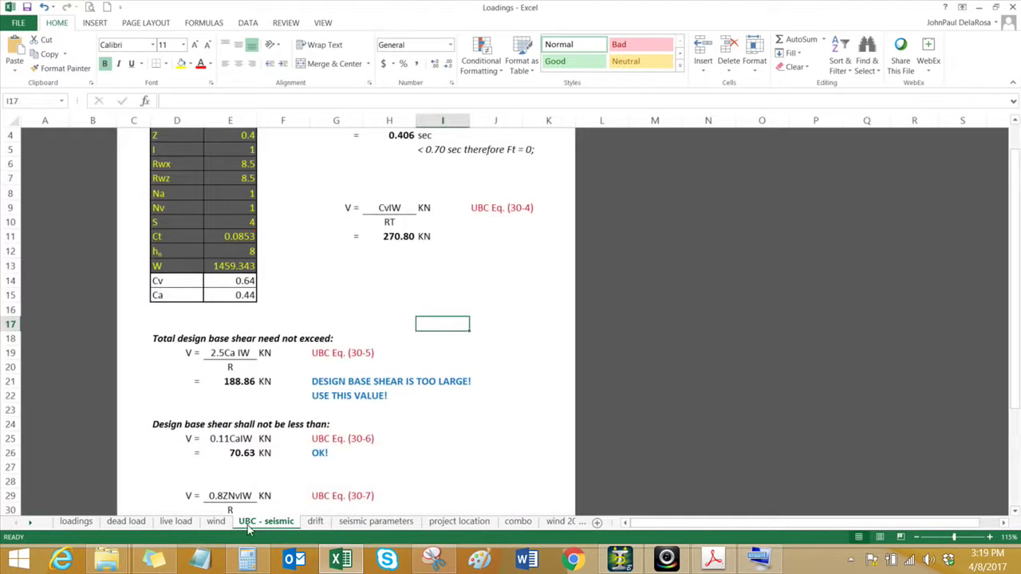
pyautogui.click(520, 525)
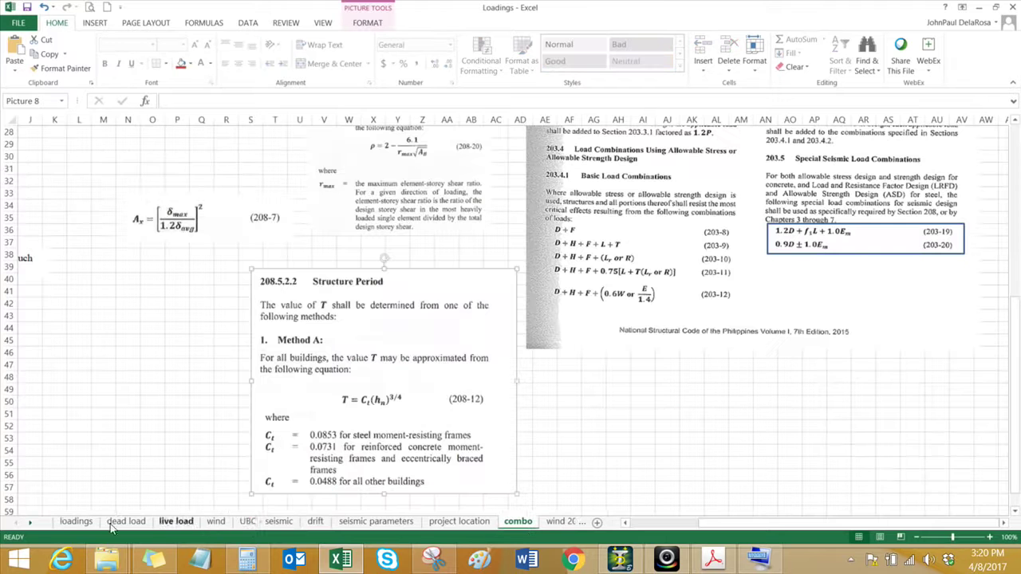
# Look through the wind 2015, seismic parameters and drift sheets, and return to the combo sheet.
pyautogui.click(513, 526)
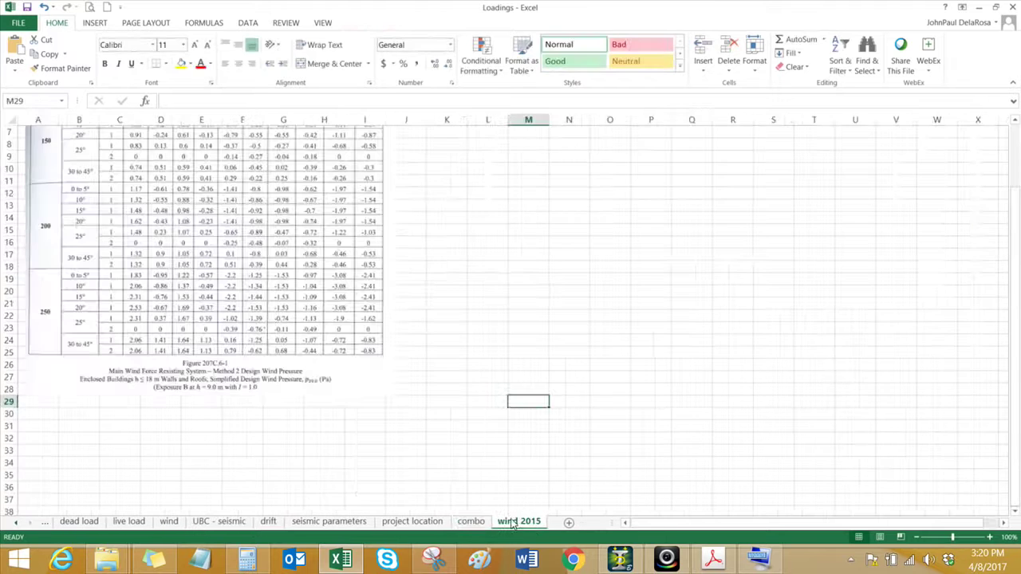
pyautogui.click(348, 525)
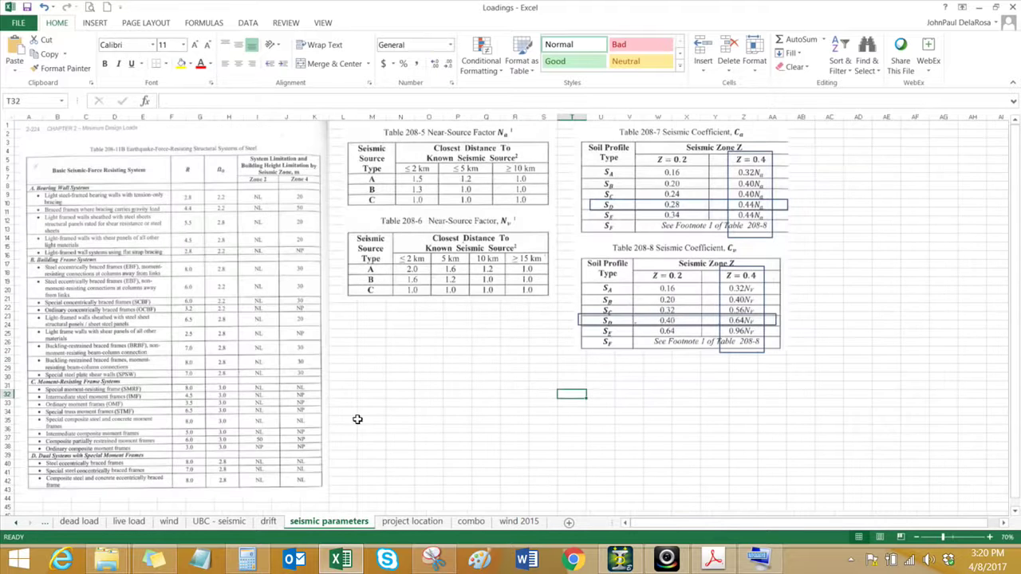
pyautogui.scroll(-2, 347, 419)
pyautogui.scroll(2, 347, 420)
pyautogui.click(268, 522)
pyautogui.click(470, 522)
pyautogui.click(466, 431)
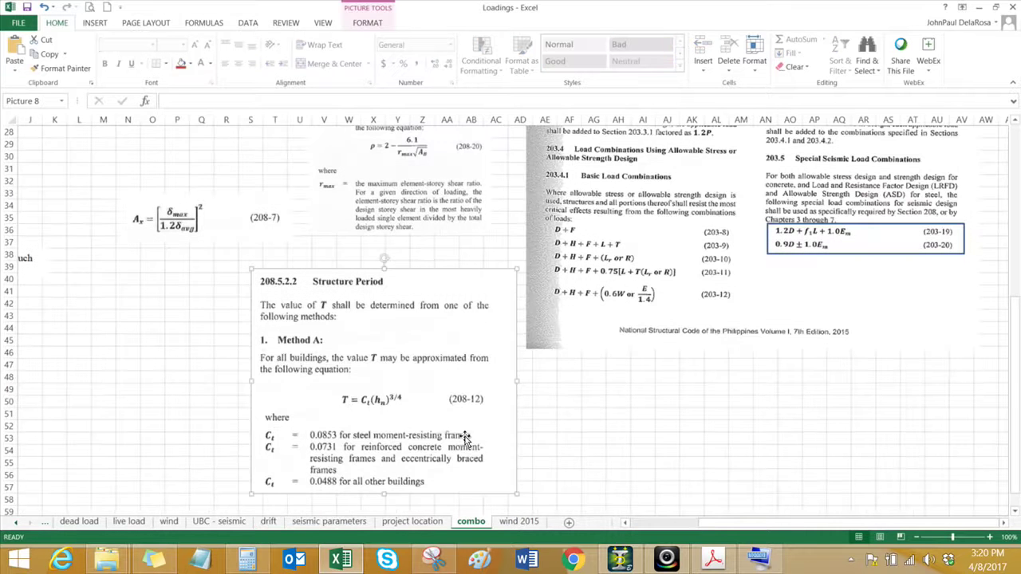
# Review the Section 1630.1.1 redundancy note and the list of factored load combinations on the combo sheet.
pyautogui.moveTo(724, 526); pyautogui.dragTo(613, 528)
pyautogui.scroll(1, 131, 340)
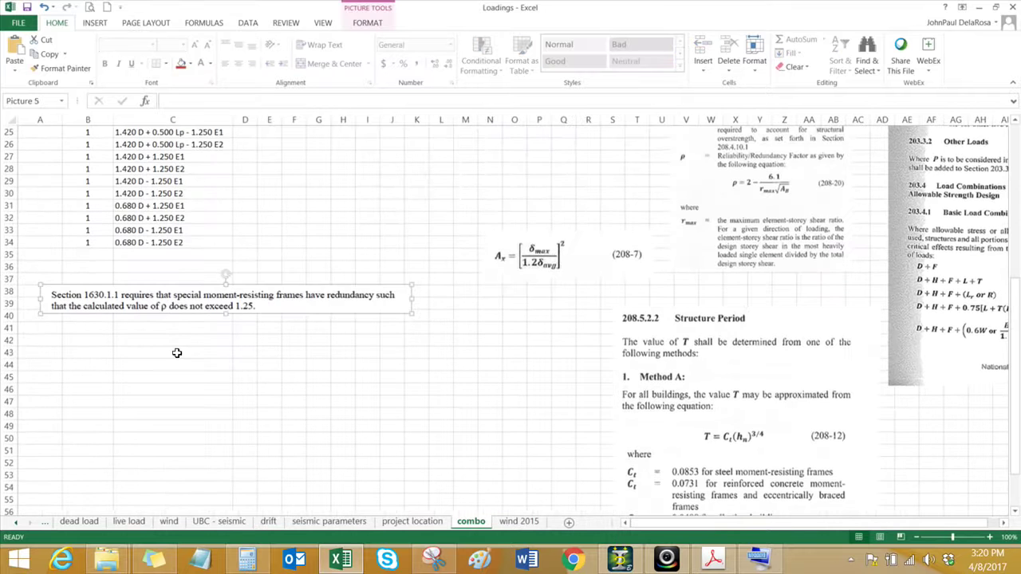
pyautogui.click(175, 354)
pyautogui.scroll(1, 184, 359)
pyautogui.click(177, 341)
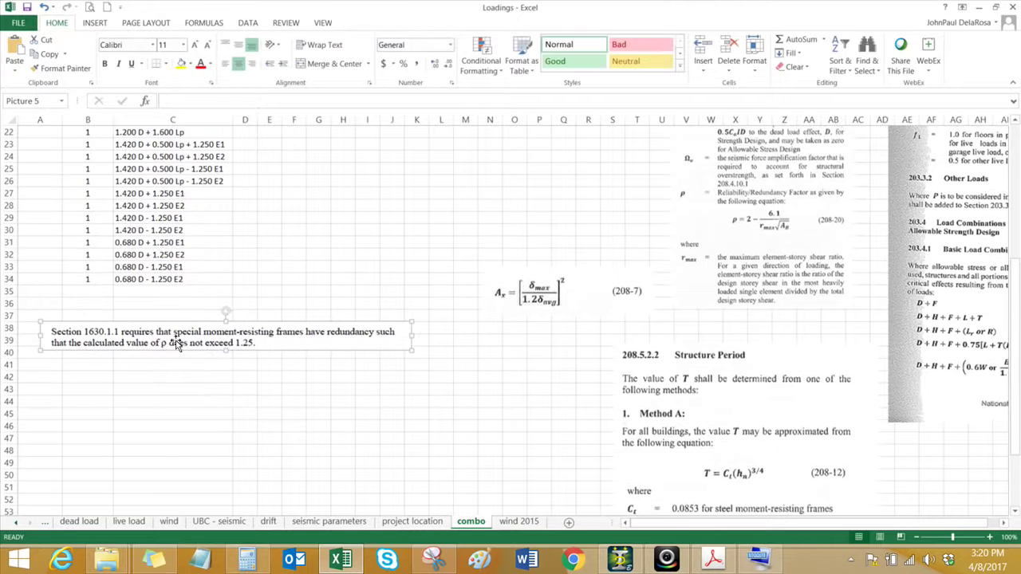
pyautogui.click(151, 384)
pyautogui.scroll(5, 303, 253)
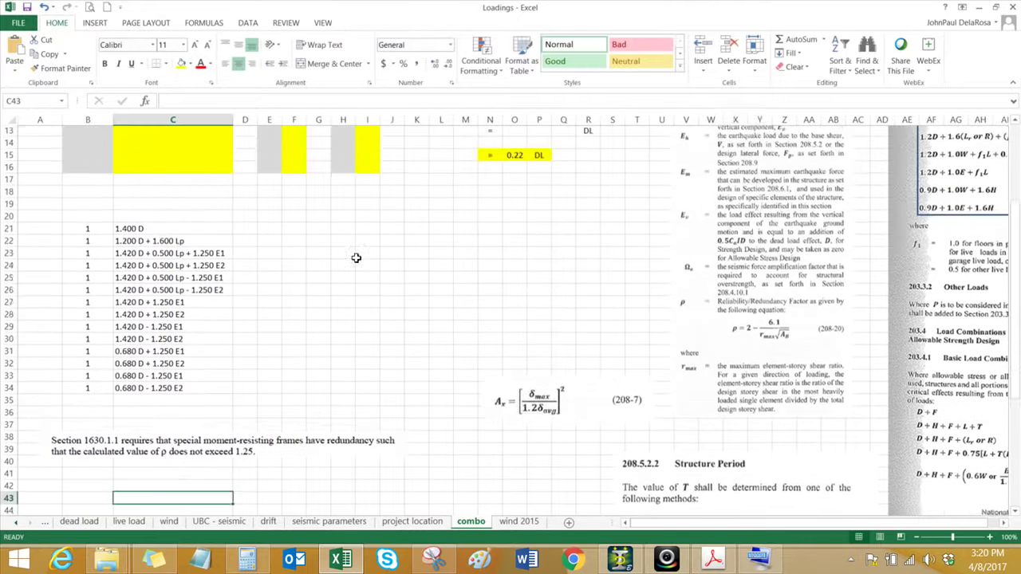
pyautogui.scroll(2, 489, 243)
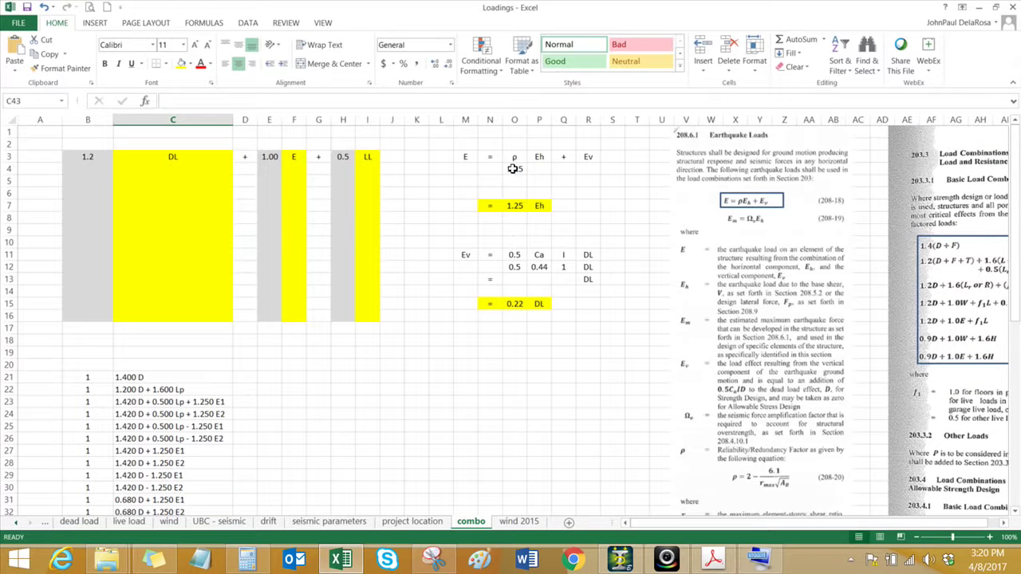
# Examine the redundancy factor and Ev term of the E equation, along with the 0.5 and Ca factors for Ev.
pyautogui.click(513, 170)
pyautogui.moveTo(515, 205); pyautogui.dragTo(539, 206)
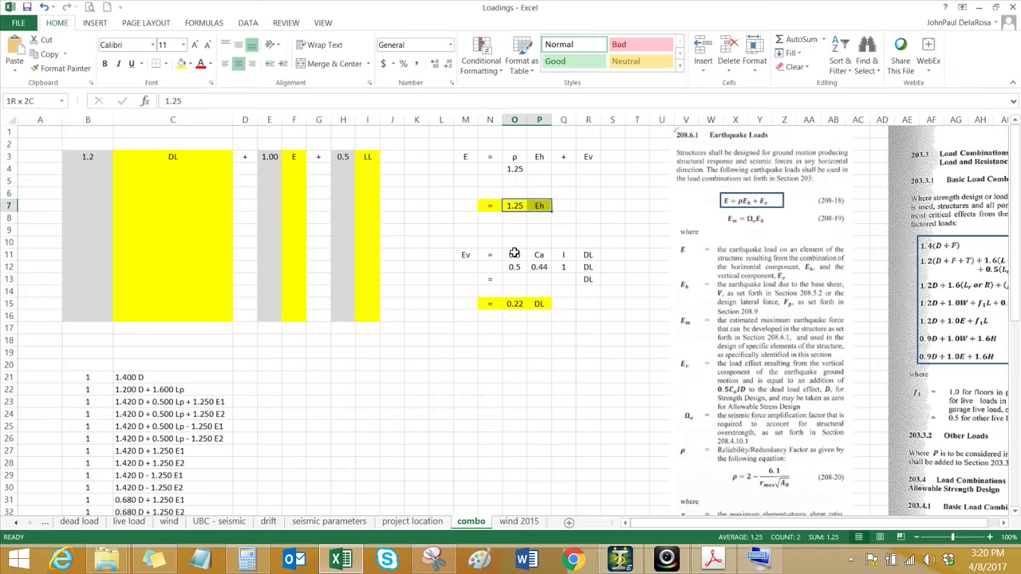
pyautogui.click(589, 160)
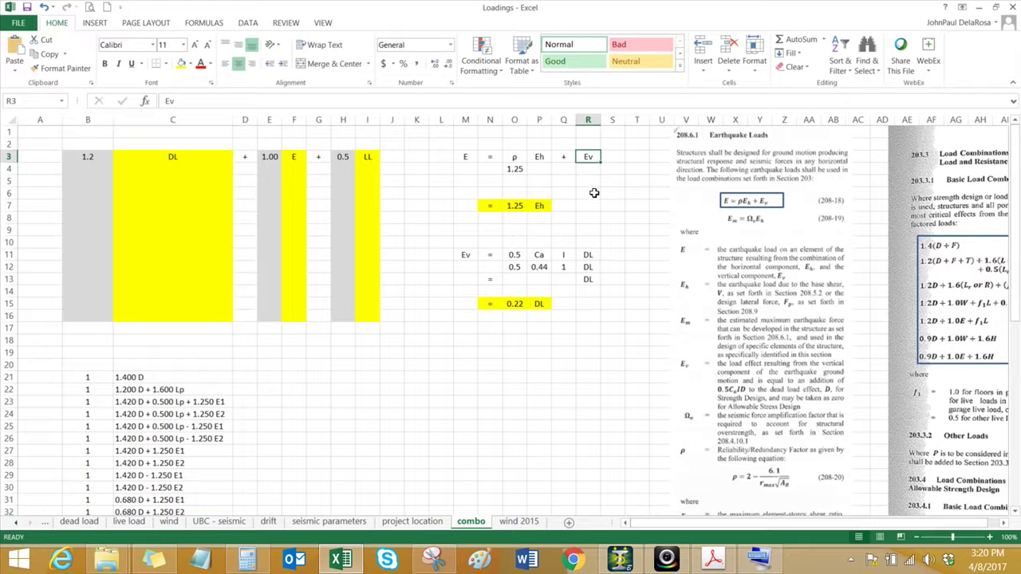
pyautogui.click(514, 267)
pyautogui.click(542, 268)
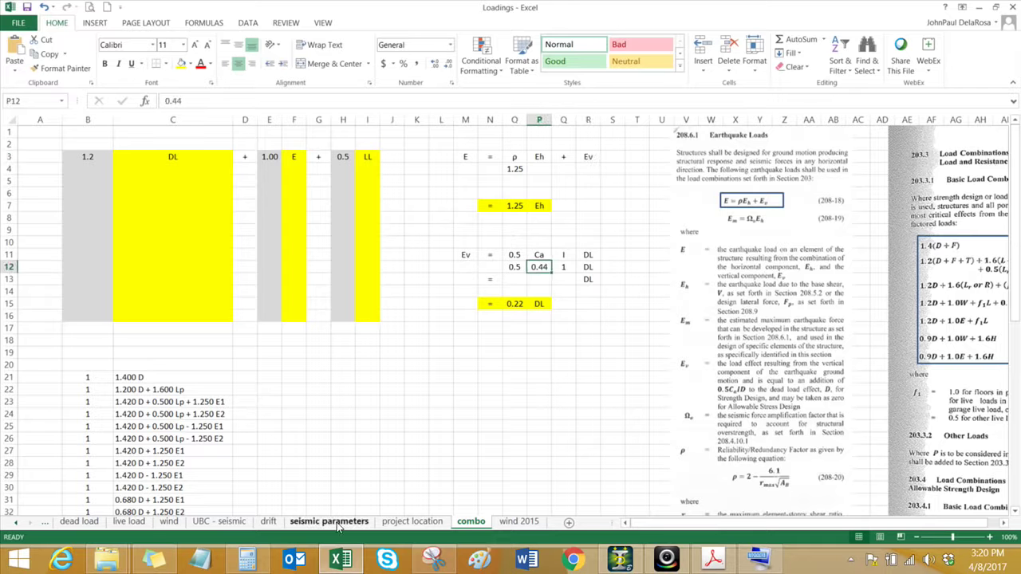
# Check the near-source factor and Ca tables on the seismic parameters sheet, and return to the combo sheet.
pyautogui.click(410, 522)
pyautogui.click(345, 521)
pyautogui.click(457, 351)
pyautogui.keyDown('ctrl'); pyautogui.scroll(1, 720, 210); pyautogui.keyUp('ctrl')
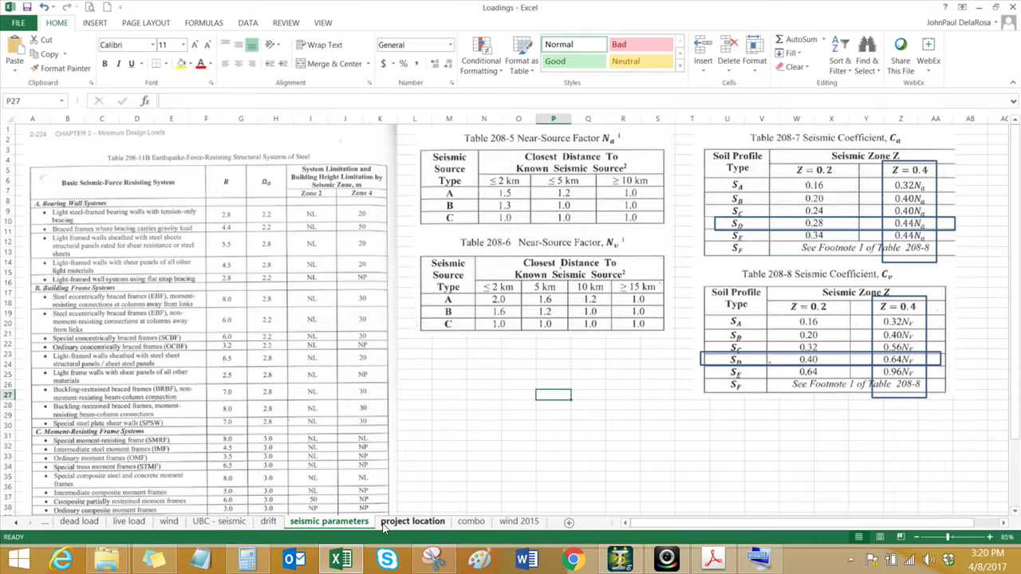
pyautogui.click(268, 521)
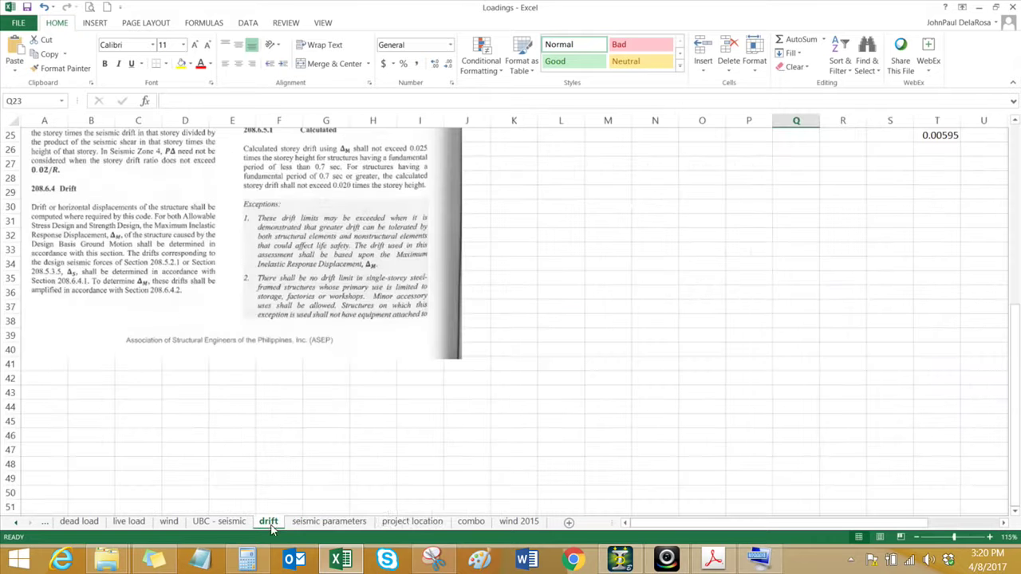
pyautogui.click(469, 522)
pyautogui.click(531, 364)
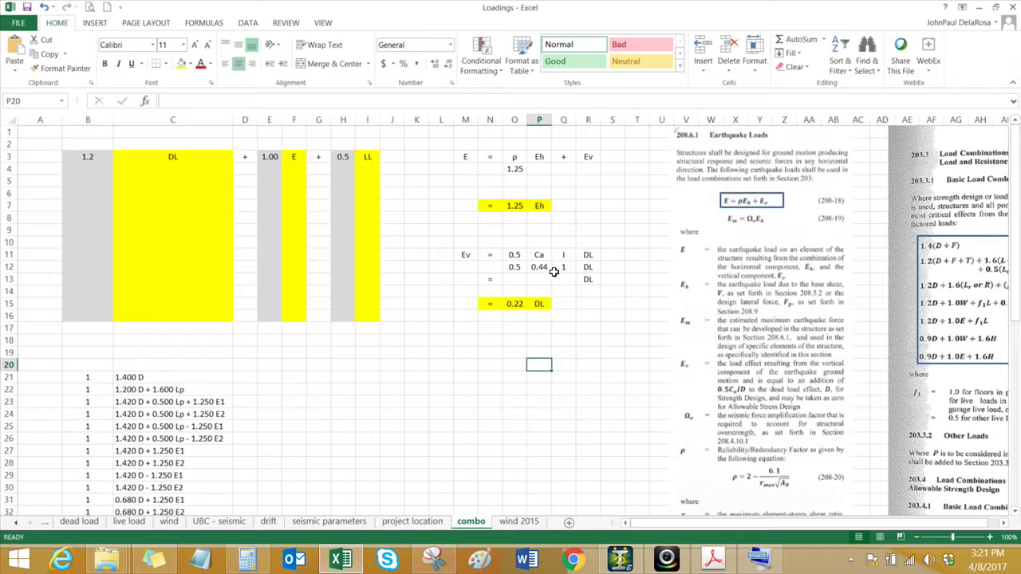
# Review the highlighted dead load result for Ev and the highlighted Eh result for E.
pyautogui.moveTo(510, 304); pyautogui.dragTo(540, 304)
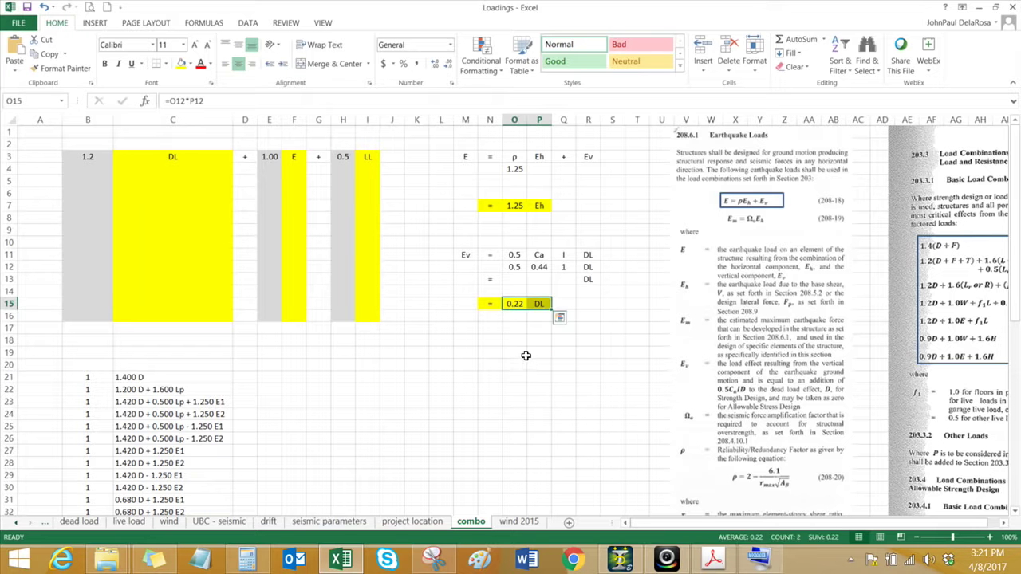
pyautogui.click(516, 353)
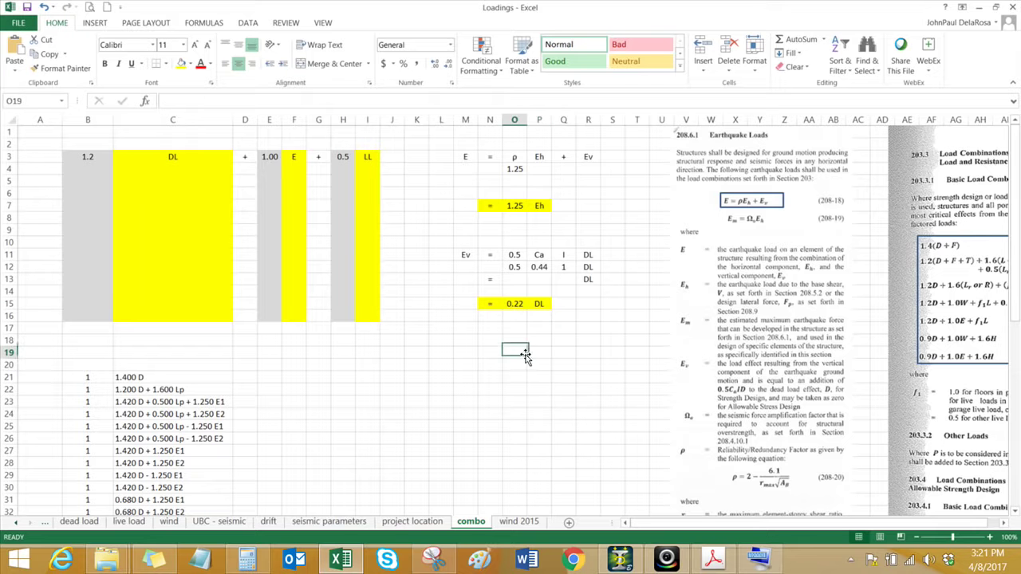
pyautogui.click(515, 206)
pyautogui.click(540, 207)
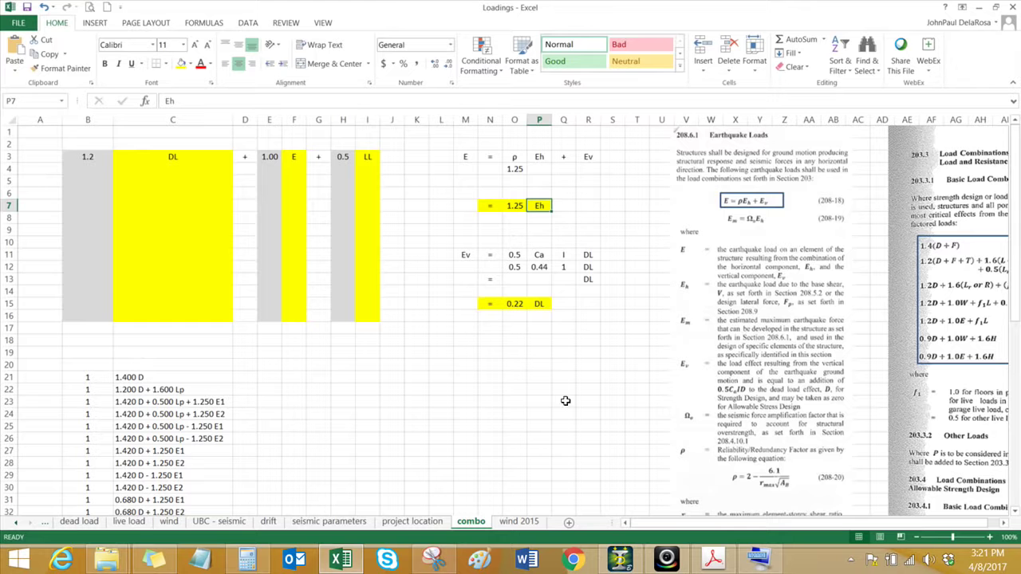
# Examine the basic LRFD load combinations and the Section 203.5 special seismic combinations in the code excerpt.
pyautogui.moveTo(836, 524); pyautogui.dragTo(845, 524)
pyautogui.scroll(-1, 759, 496)
pyautogui.scroll(-2, 789, 527)
pyautogui.click(1003, 527)
pyautogui.click(1004, 525)
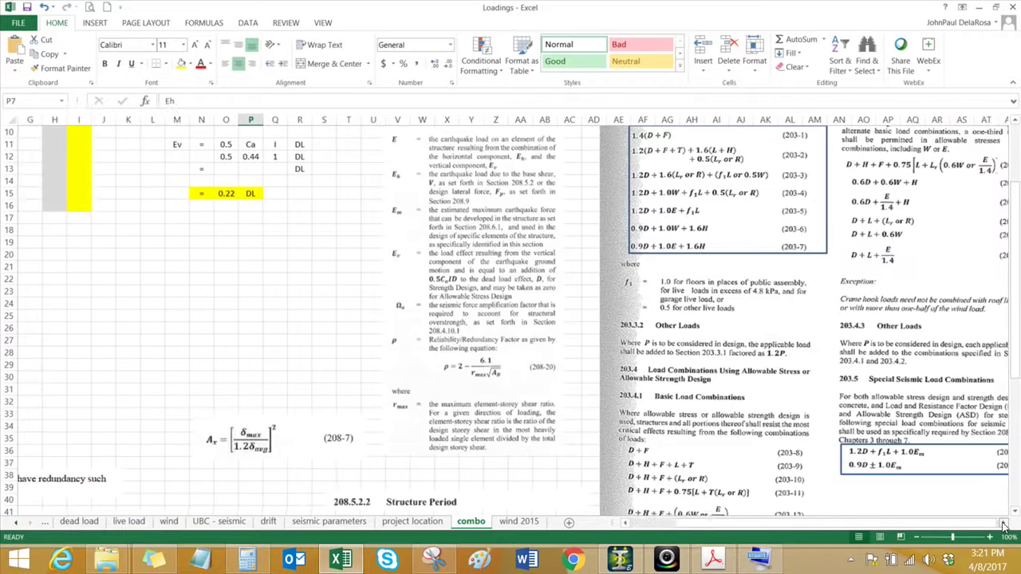
pyautogui.scroll(-1, 930, 495)
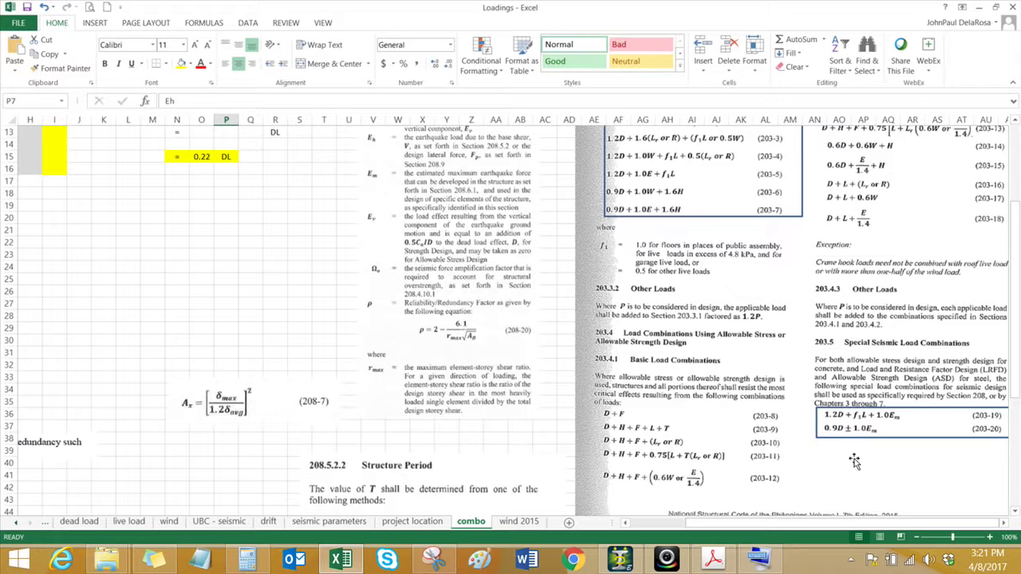
pyautogui.moveTo(839, 527); pyautogui.dragTo(693, 527)
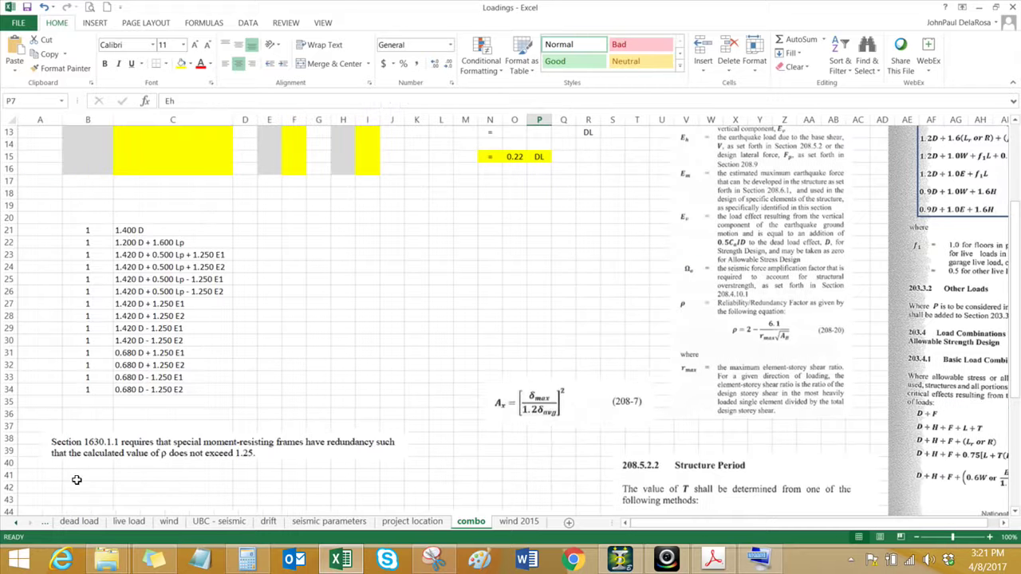
# Compare the 0.680 D - 1.250 E1 combination with the code's 0.9D seismic combinations and the Ev calculation.
pyautogui.click(138, 381)
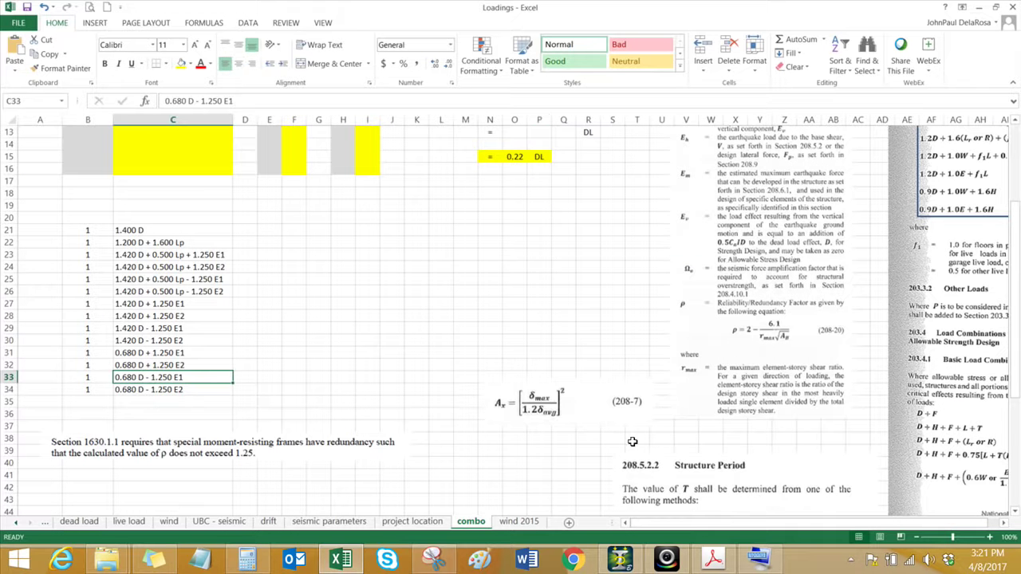
pyautogui.moveTo(862, 524); pyautogui.dragTo(933, 541)
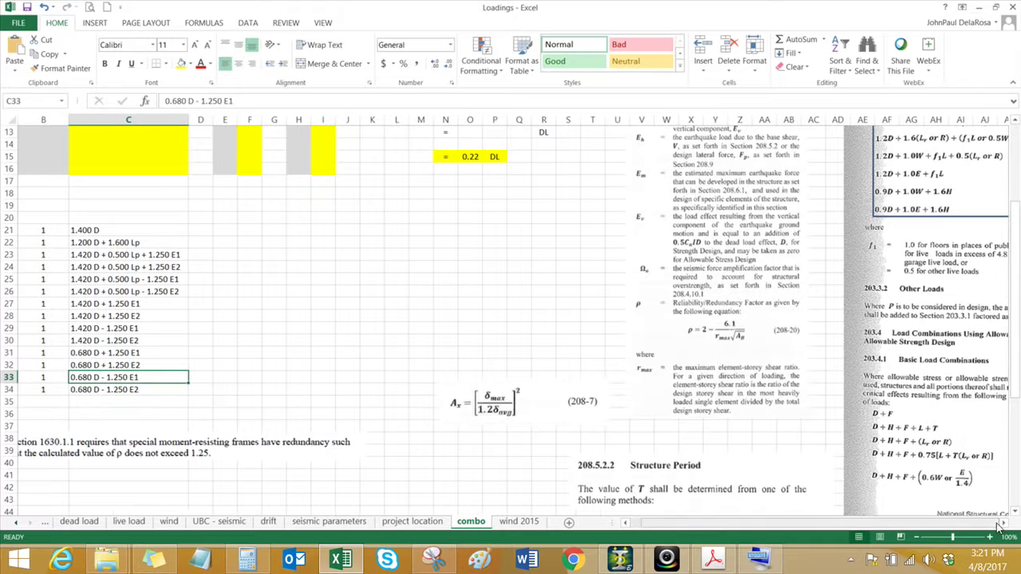
pyautogui.click(1003, 523)
pyautogui.click(1003, 523)
pyautogui.click(1003, 524)
pyautogui.click(1003, 524)
pyautogui.click(1002, 523)
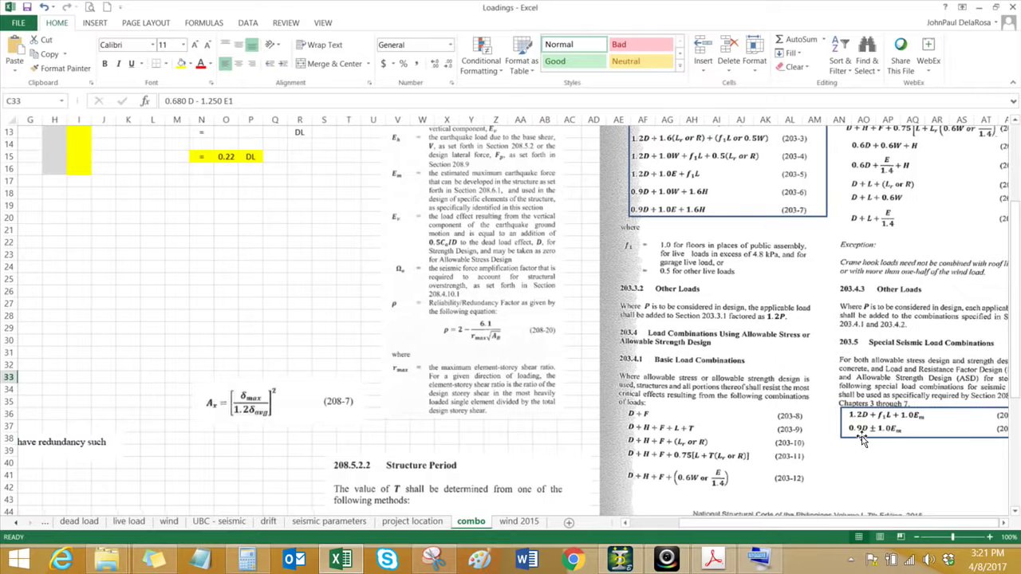
pyautogui.moveTo(826, 524); pyautogui.dragTo(734, 520)
pyautogui.scroll(2, 503, 227)
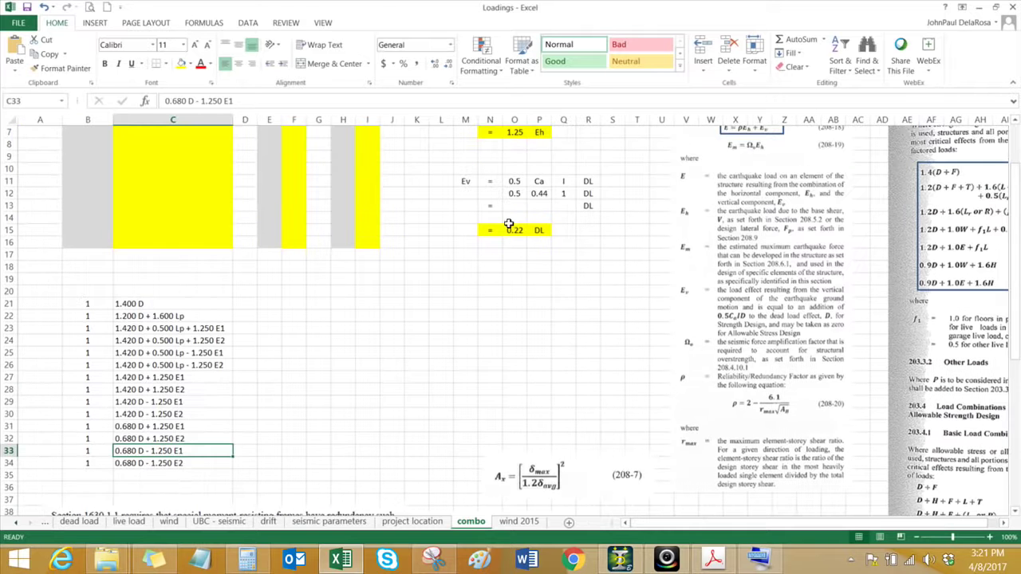
# Check the 0.68 dead load factor in the calculator and return to the workbook.
pyautogui.click(249, 560)
pyautogui.write('0.68')
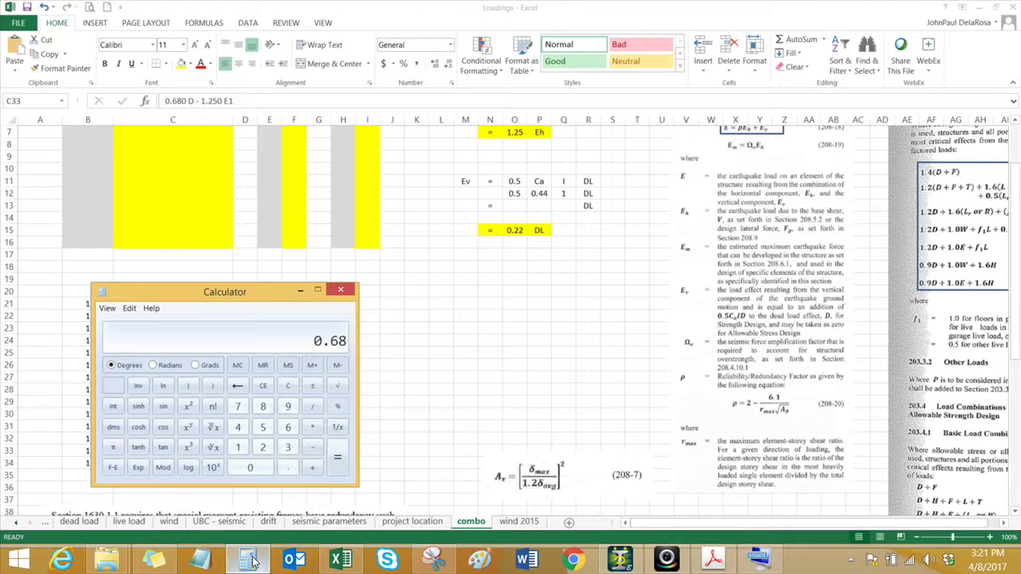
pyautogui.click(406, 372)
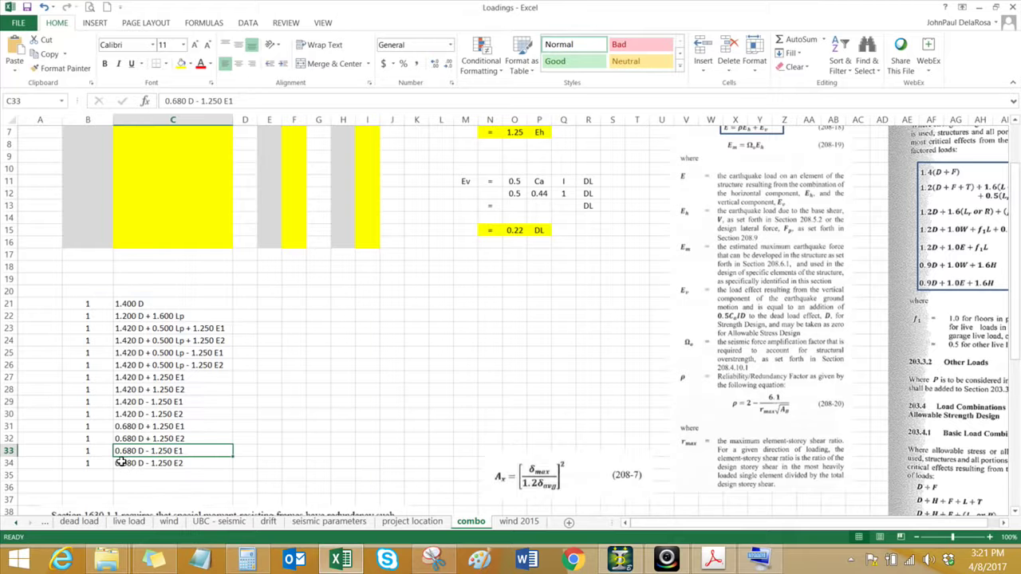
# Review the four 0.680 D combinations and the 1.420 D + 0.500 Lp + 1.250 E1 combination in the list.
pyautogui.click(126, 463)
pyautogui.click(136, 451)
pyautogui.click(138, 439)
pyautogui.click(145, 426)
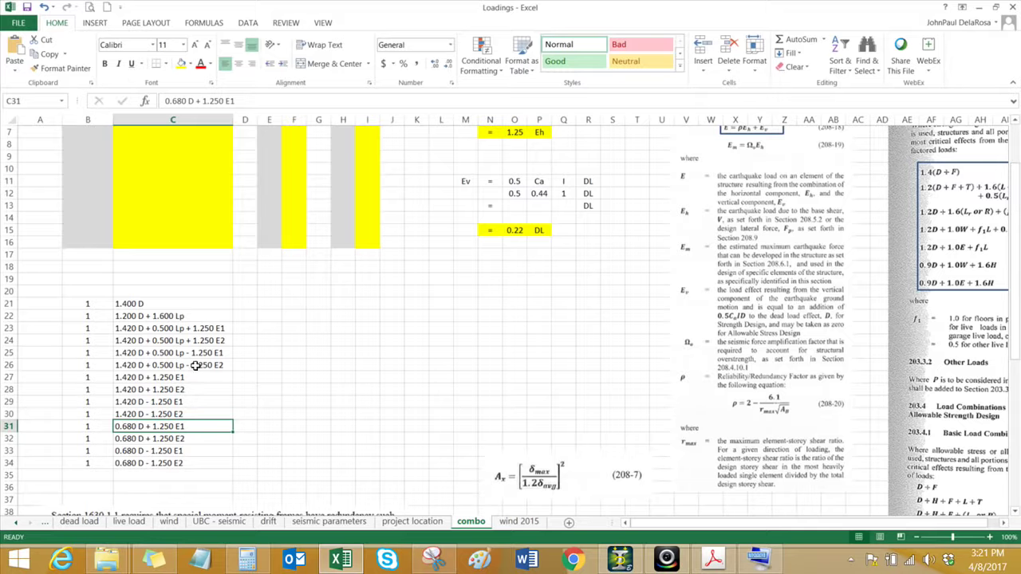
pyautogui.click(148, 330)
pyautogui.scroll(1, 400, 382)
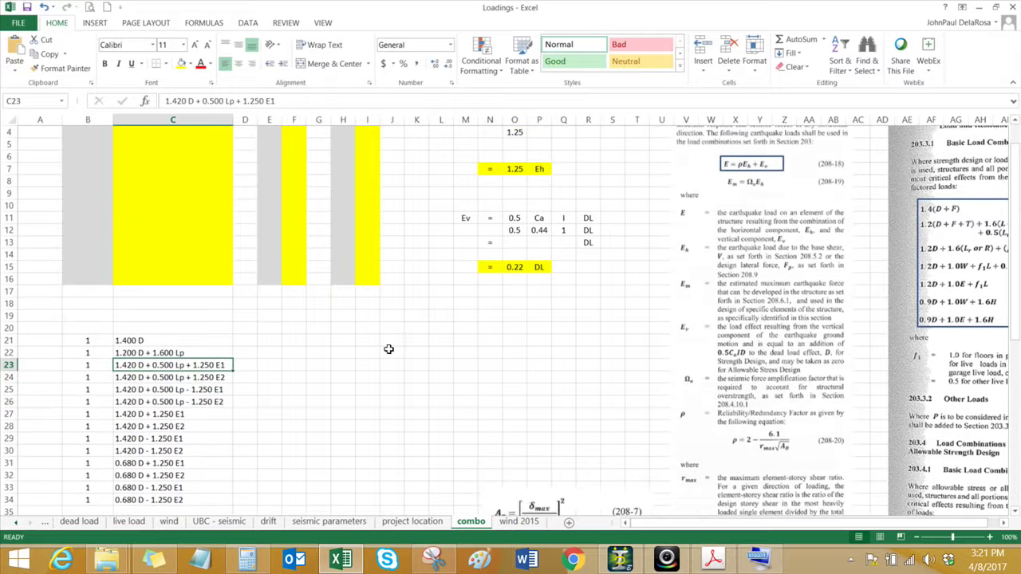
# Examine the Section 203.3.1 LRFD combinations again and return to the 1.2 DL + 1.00 E + 0.5 LL breakdown.
pyautogui.moveTo(876, 523); pyautogui.dragTo(986, 536)
pyautogui.scroll(-1, 997, 528)
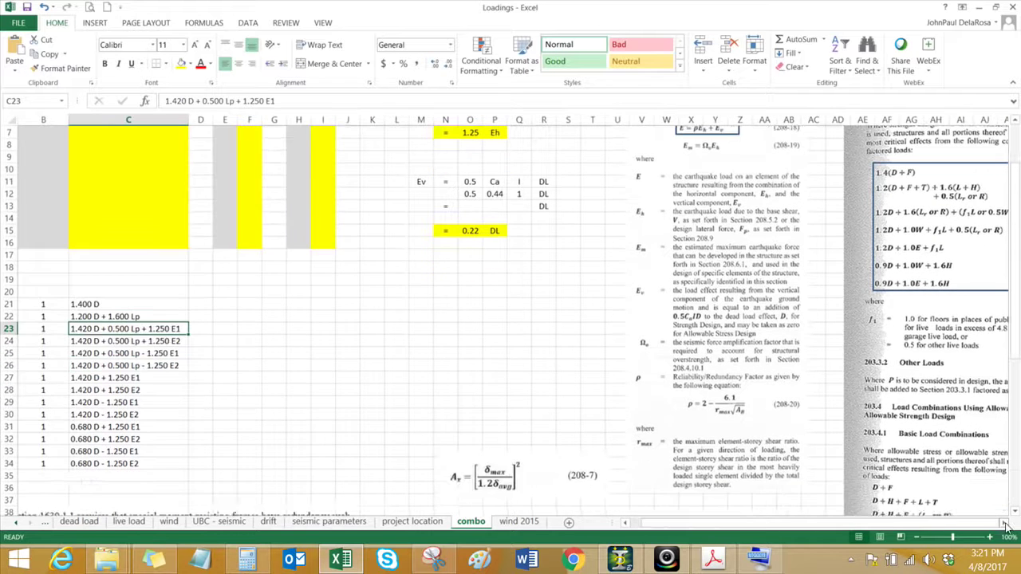
pyautogui.click(1004, 523)
pyautogui.click(1003, 523)
pyautogui.click(1003, 524)
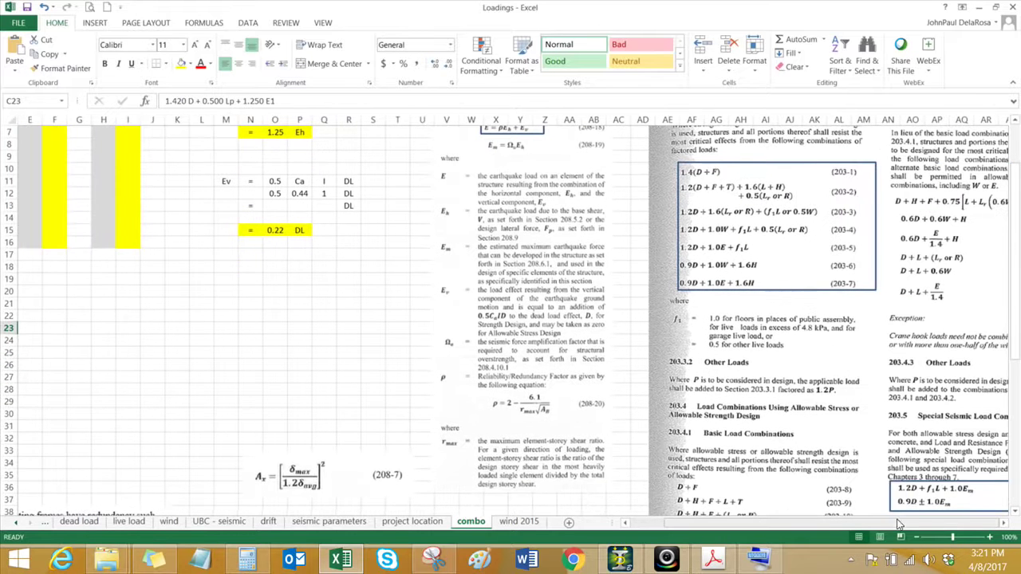
pyautogui.hscroll(-4, 910, 503)
pyautogui.scroll(2, 399, 338)
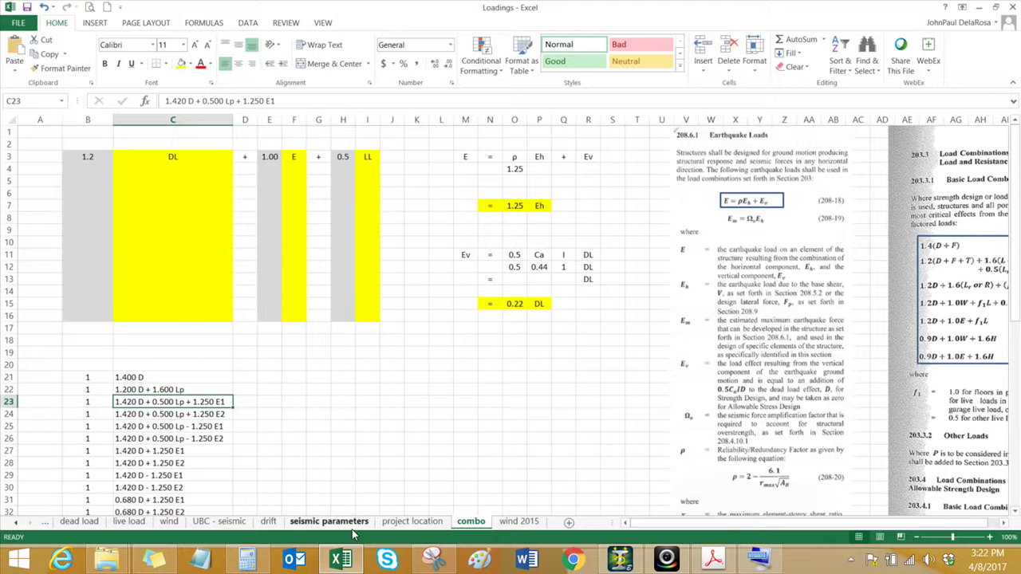
# Calculate the combined dead load factor as 1.2 + 0.22 in the calculator, and close the calculator.
pyautogui.click(248, 560)
pyautogui.moveTo(222, 289); pyautogui.dragTo(477, 250)
pyautogui.press('Escape')
pyautogui.write('1.2+0.22')
pyautogui.press('Return')
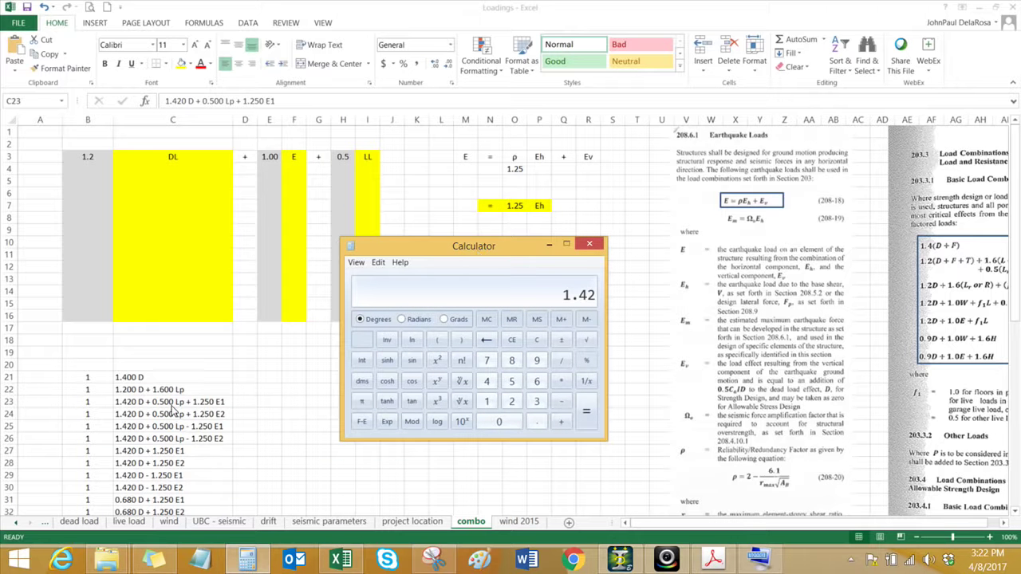
pyautogui.click(589, 244)
pyautogui.click(319, 437)
# Switch to STAAD.Pro, generate the NSCP 2015 AISC-LRFD load combinations, and look through the selected combinations.
pyautogui.scroll(-1, 271, 431)
pyautogui.scroll(-1, 265, 426)
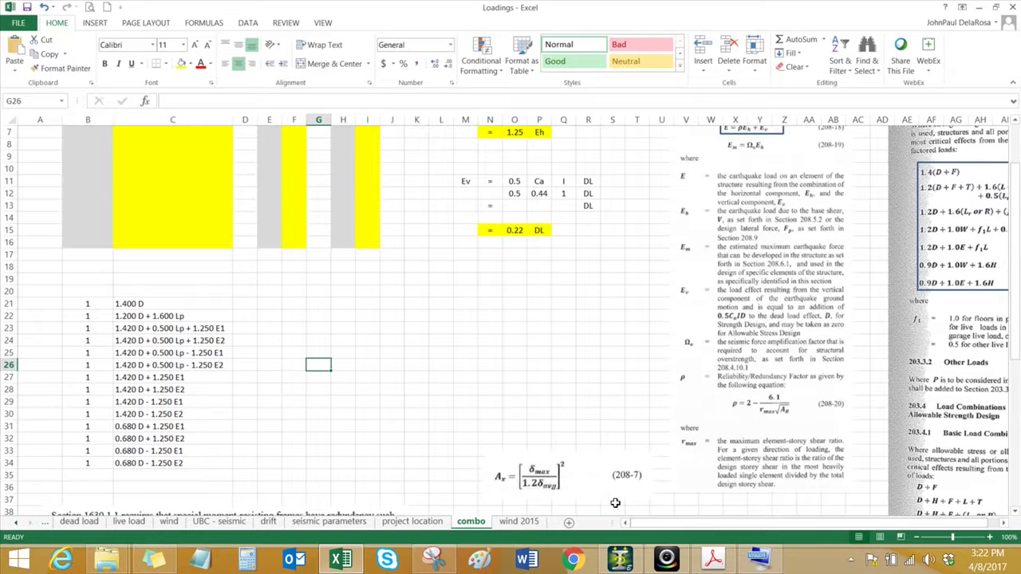
pyautogui.click(620, 558)
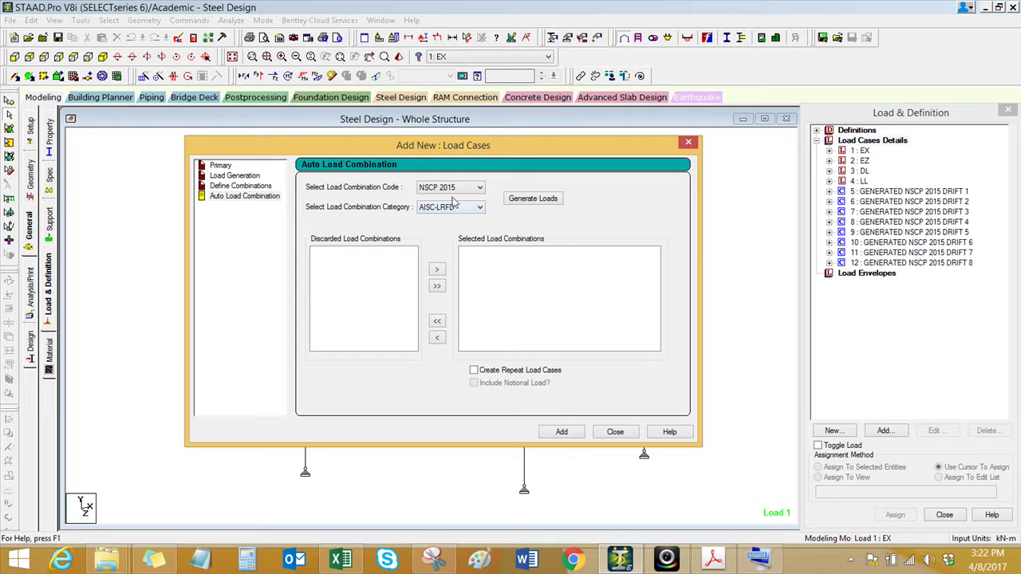
pyautogui.click(533, 201)
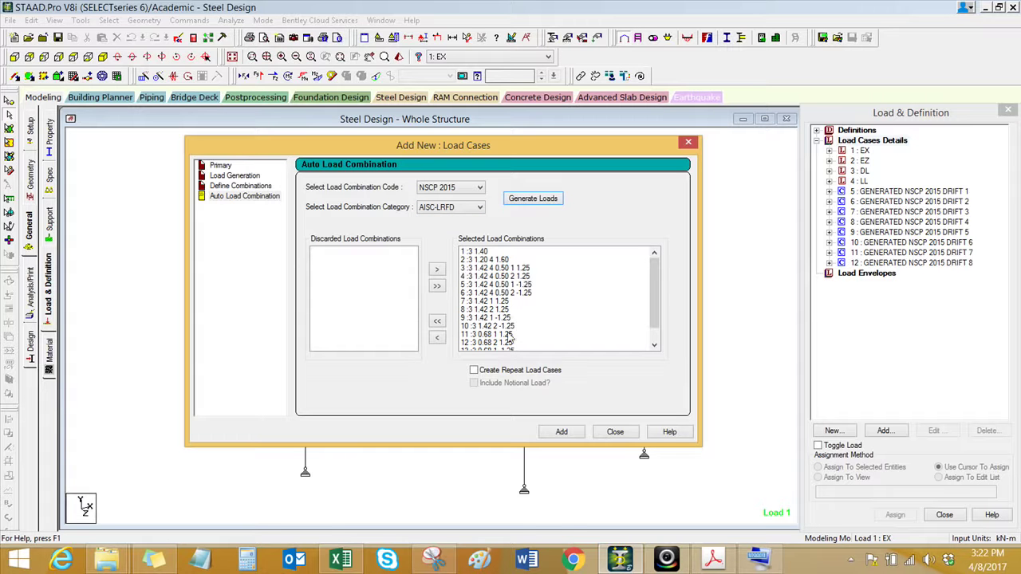
pyautogui.moveTo(658, 301); pyautogui.dragTo(661, 324)
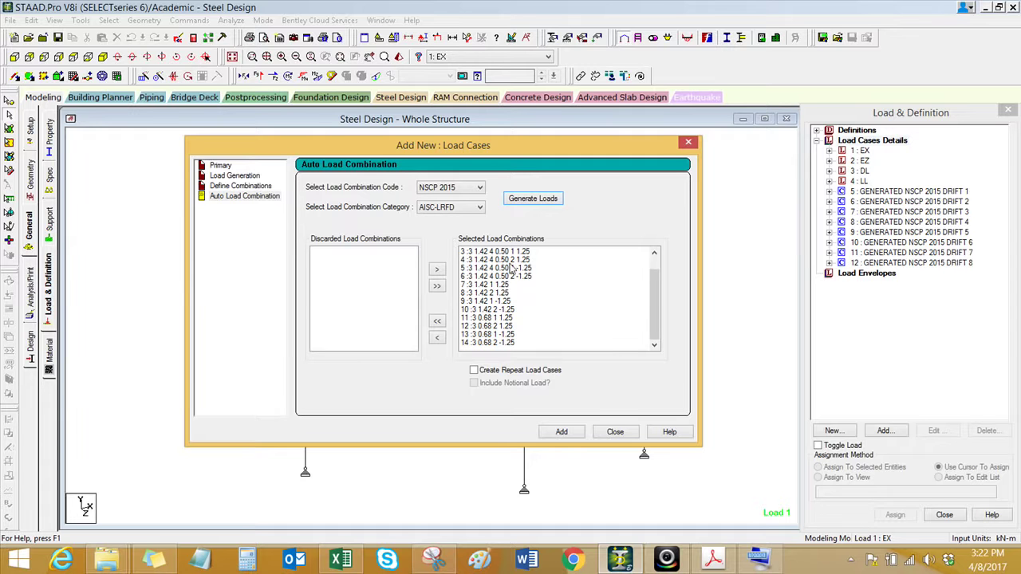
# Switch to the Loadings workbook in Excel and check the Eh multiplier of the earthquake load on the combo sheet.
pyautogui.click(358, 563)
pyautogui.click(540, 380)
pyautogui.scroll(1, 445, 372)
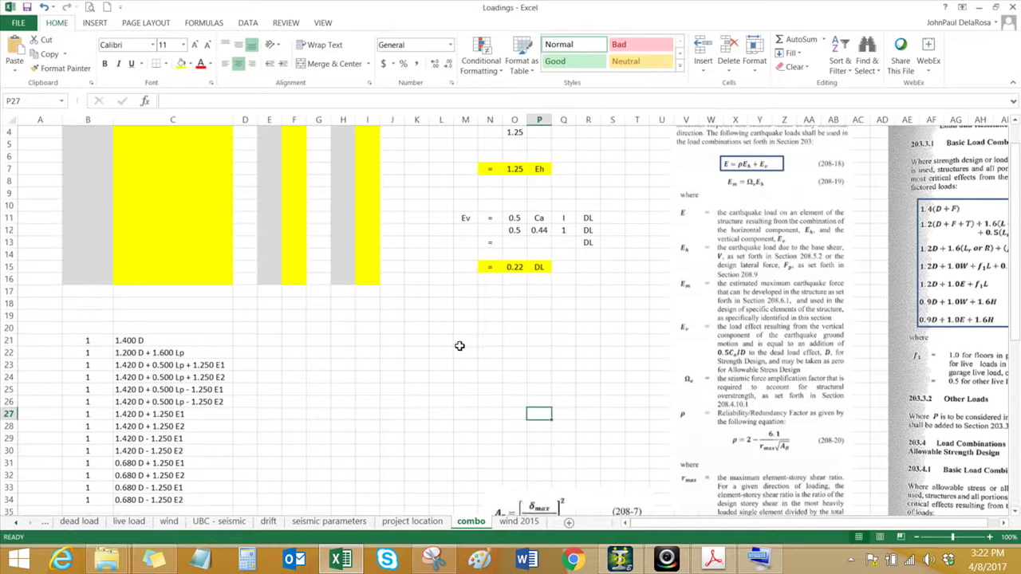
pyautogui.scroll(1, 459, 346)
pyautogui.click(514, 207)
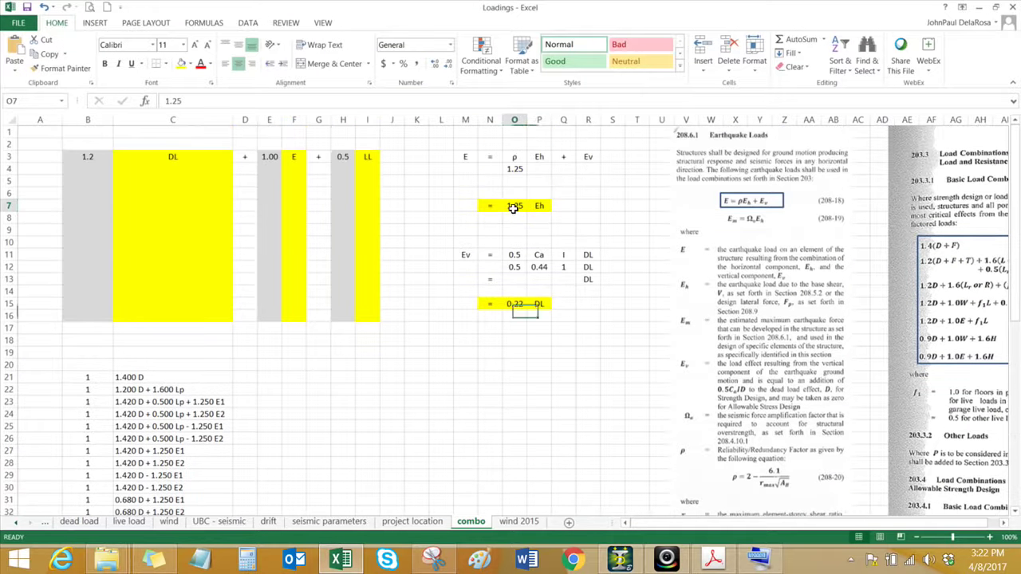
# Switch to STAAD.Pro, add the selected NSCP 2015 AISC-LRFD combinations to the model, accept deleting the result files, and close the load case dialog.
pyautogui.click(630, 561)
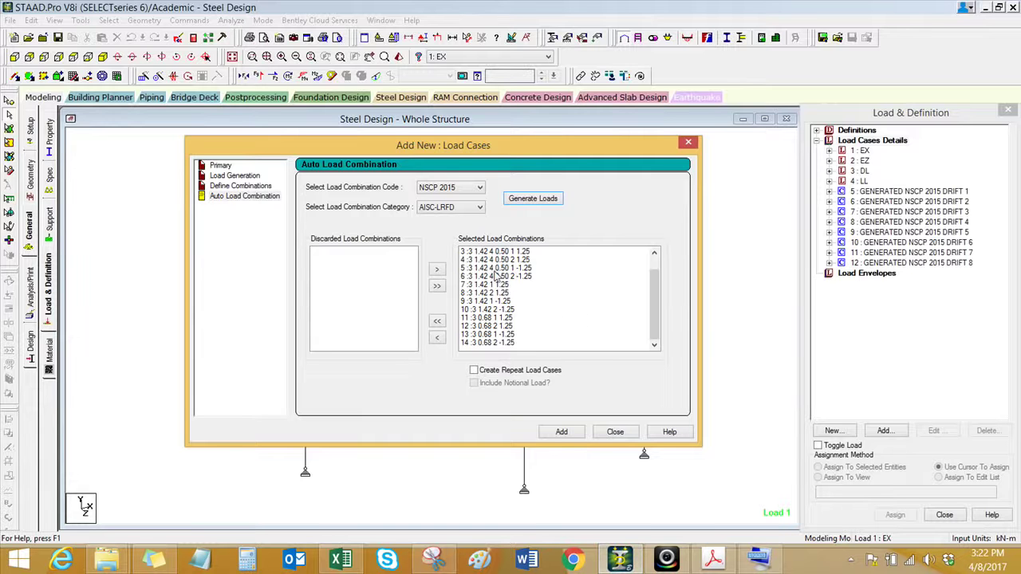
pyautogui.moveTo(656, 327)
pyautogui.mouseDown()
pyautogui.moveTo(657, 296)
pyautogui.moveTo(654, 326)
pyautogui.mouseUp()
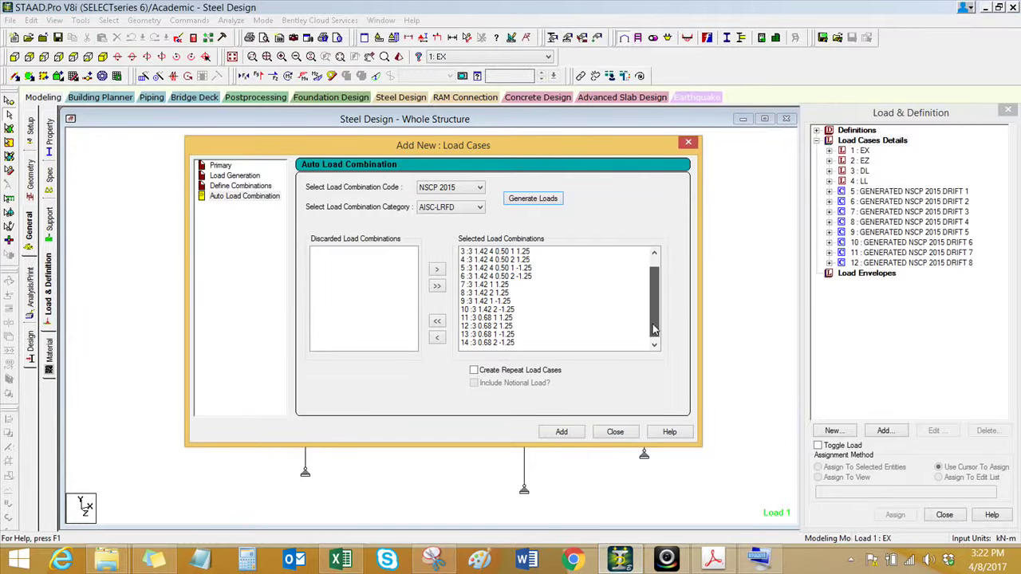
pyautogui.click(560, 433)
pyautogui.click(496, 331)
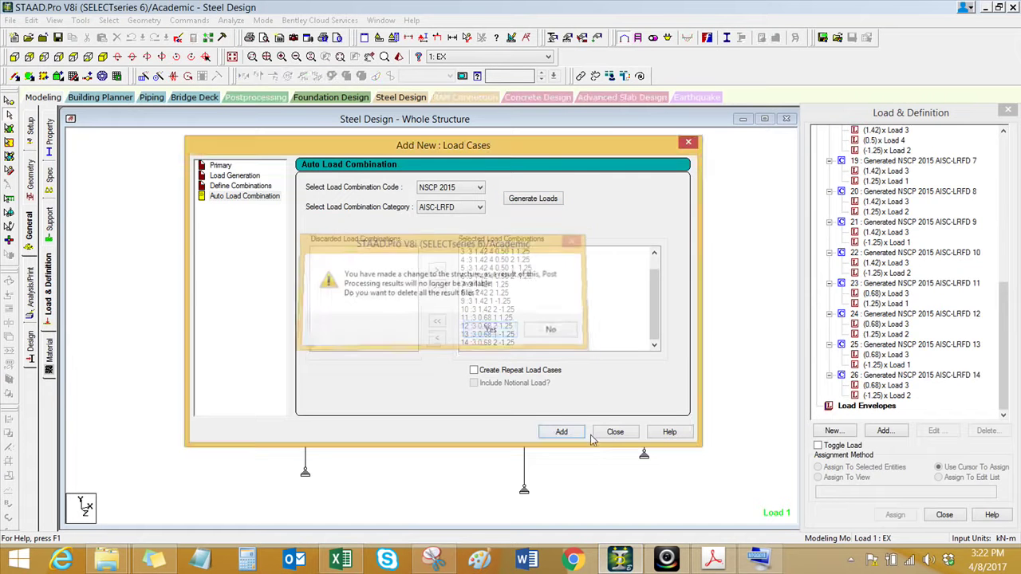
pyautogui.click(613, 432)
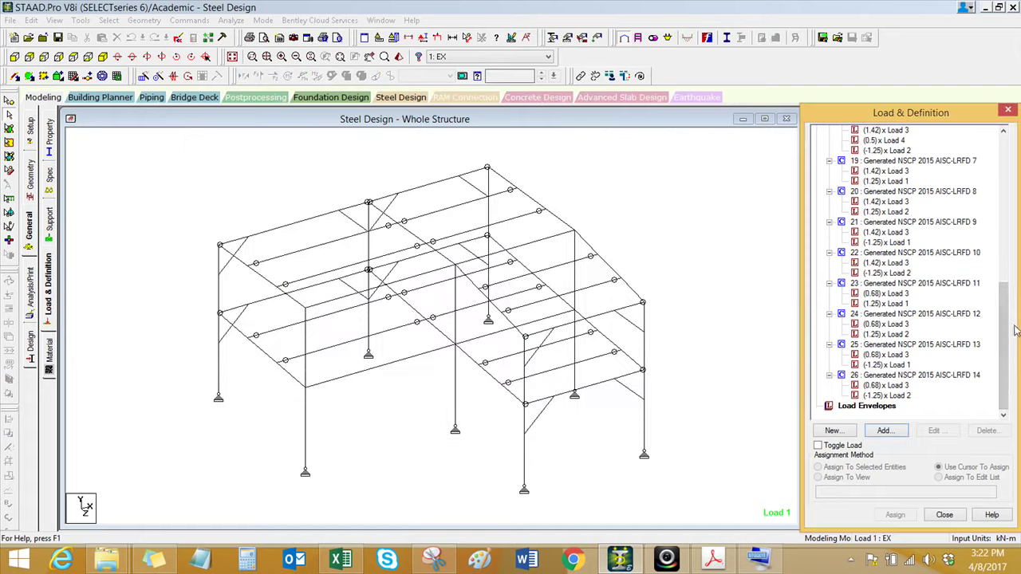
# Review the added AISC-LRFD combinations and their factors in the load case tree, from combination 13 through 26.
pyautogui.moveTo(1005, 330); pyautogui.dragTo(1002, 243)
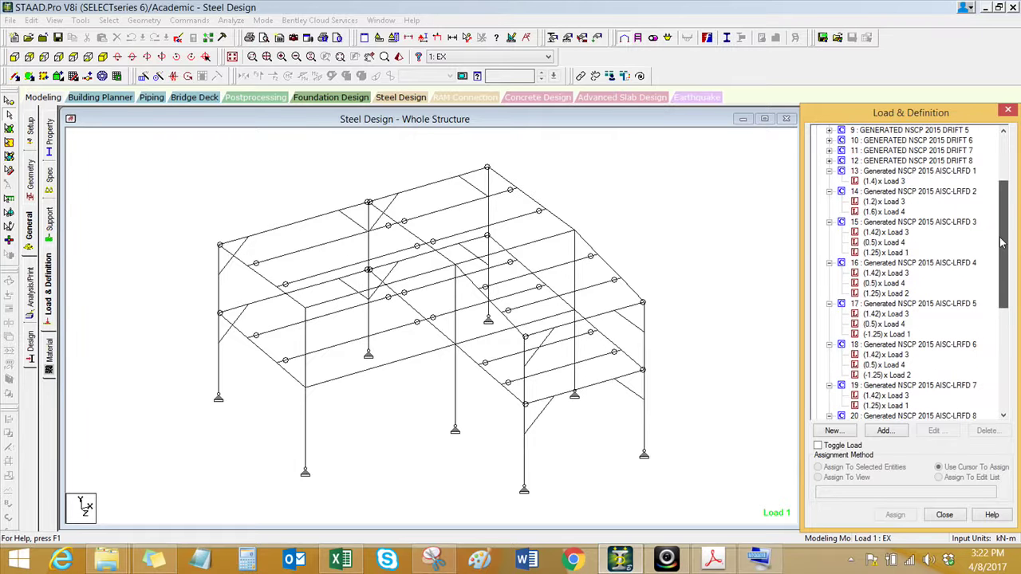
pyautogui.click(909, 171)
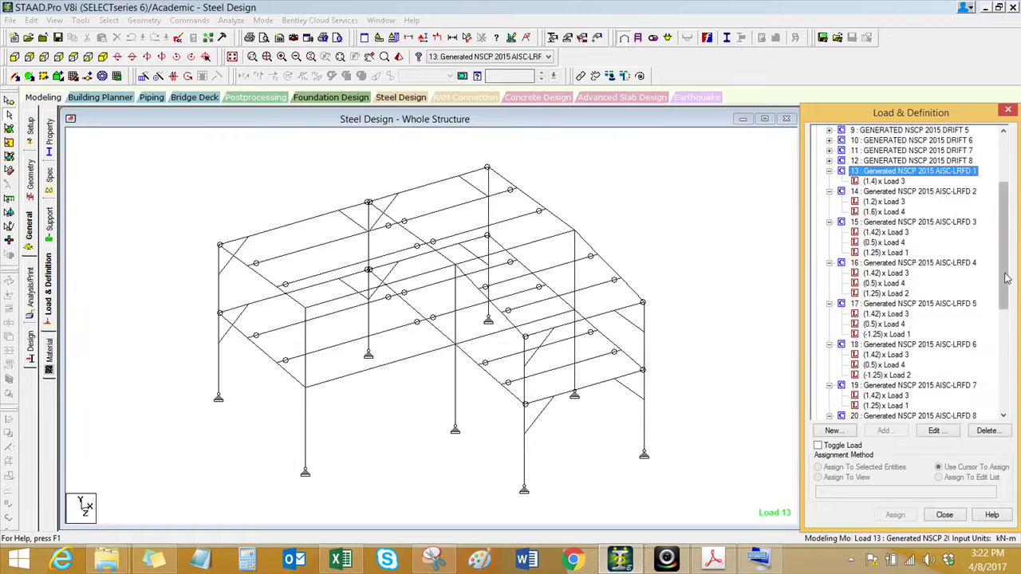
pyautogui.moveTo(1004, 264); pyautogui.dragTo(1020, 384)
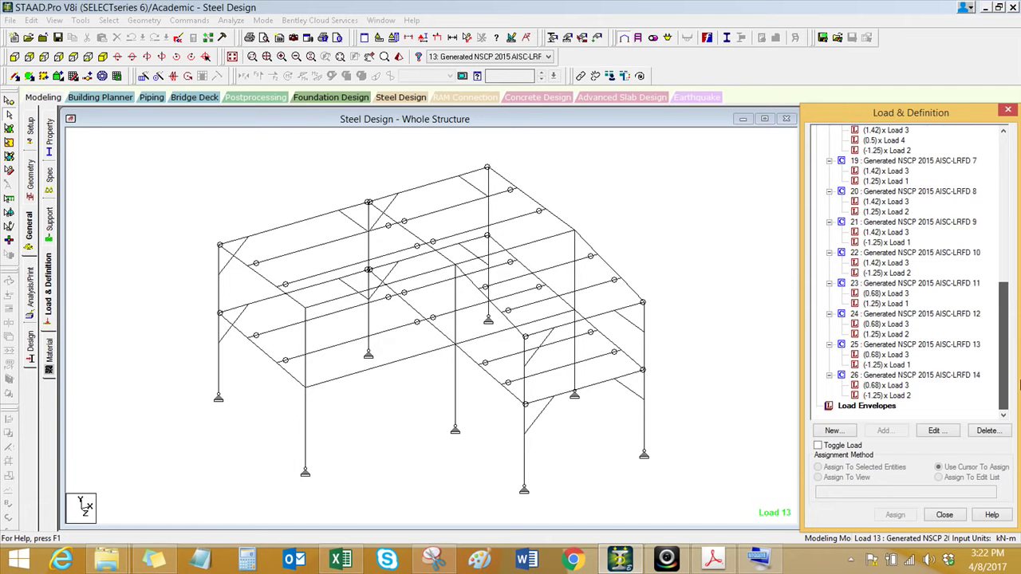
pyautogui.click(707, 378)
pyautogui.scroll(1, 672, 359)
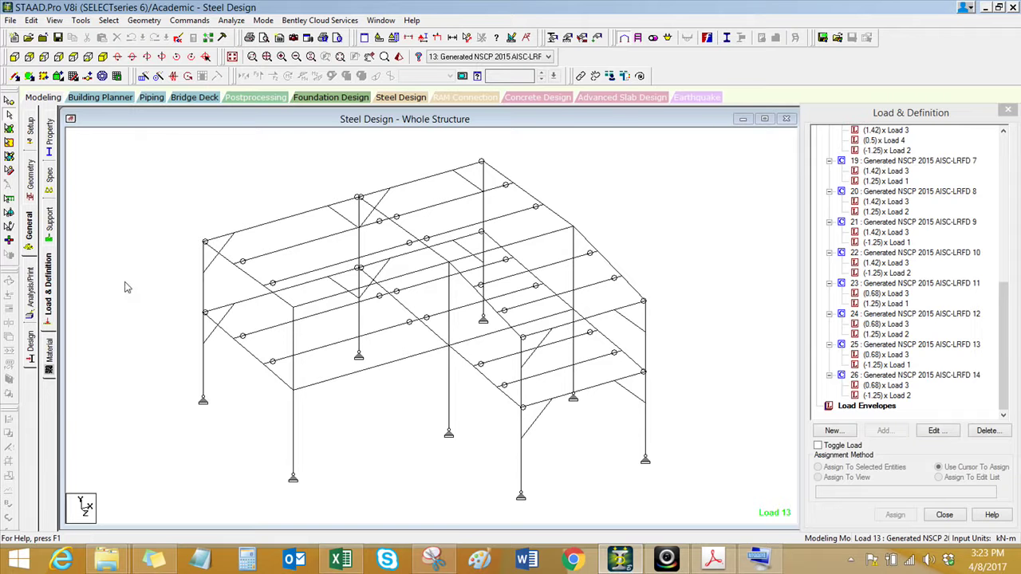
# Examine the analysis command list, checking load combination 26 and the drift check commands with their load list and story drift entries.
pyautogui.click(33, 316)
pyautogui.click(574, 414)
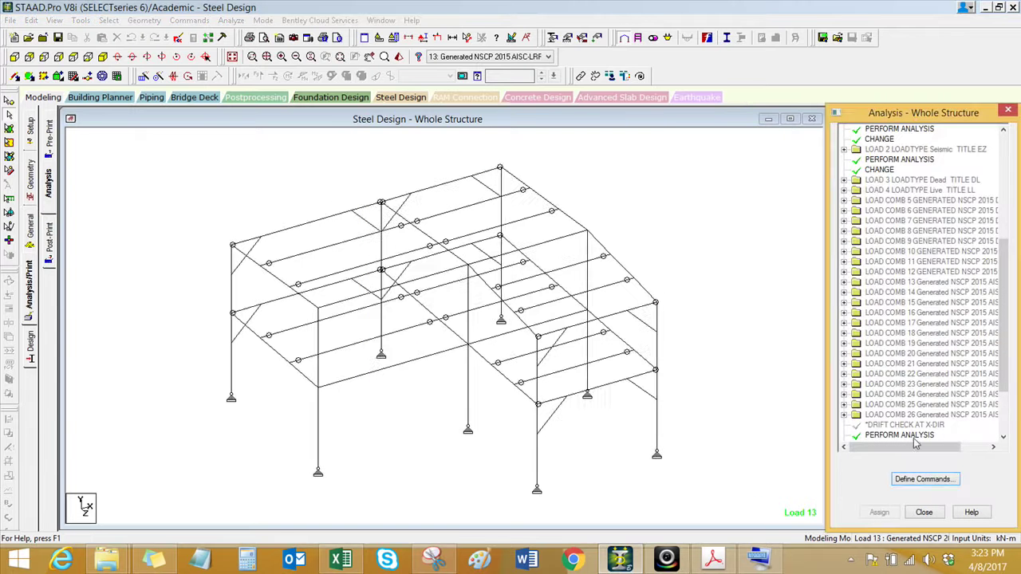
pyautogui.click(843, 419)
pyautogui.click(997, 366)
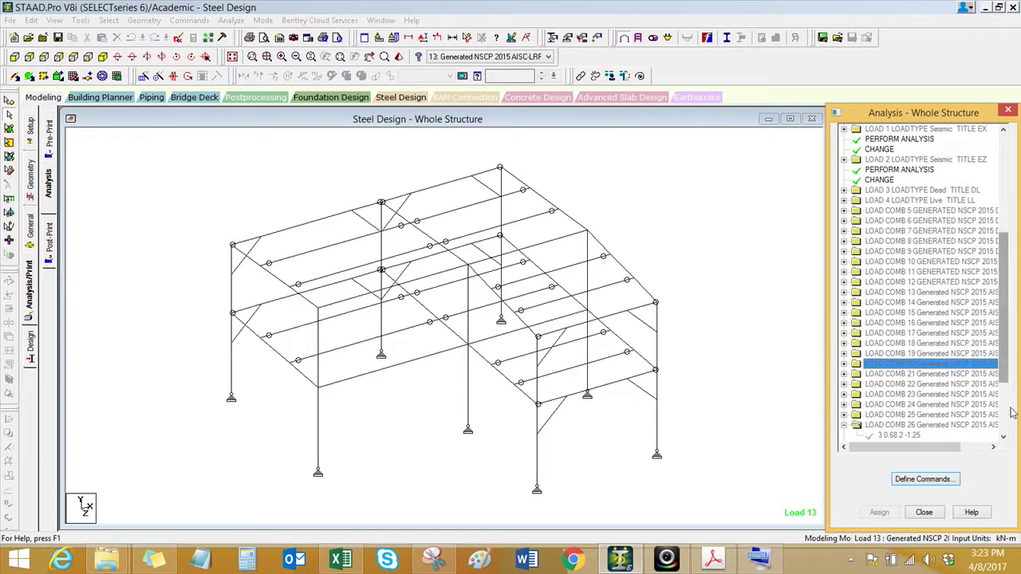
pyautogui.moveTo(1003, 362); pyautogui.dragTo(1011, 420)
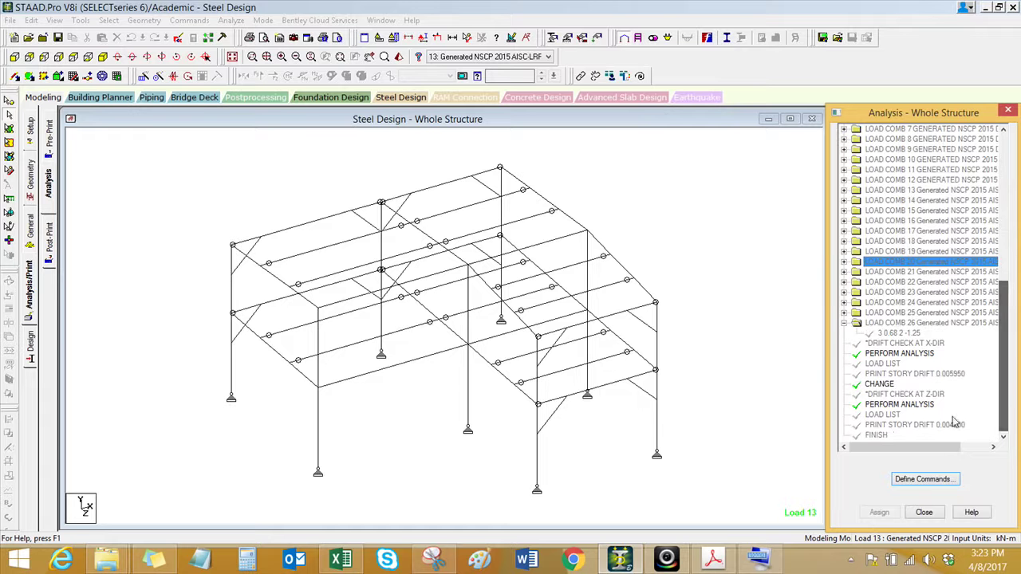
pyautogui.click(902, 425)
pyautogui.click(897, 414)
pyautogui.click(896, 426)
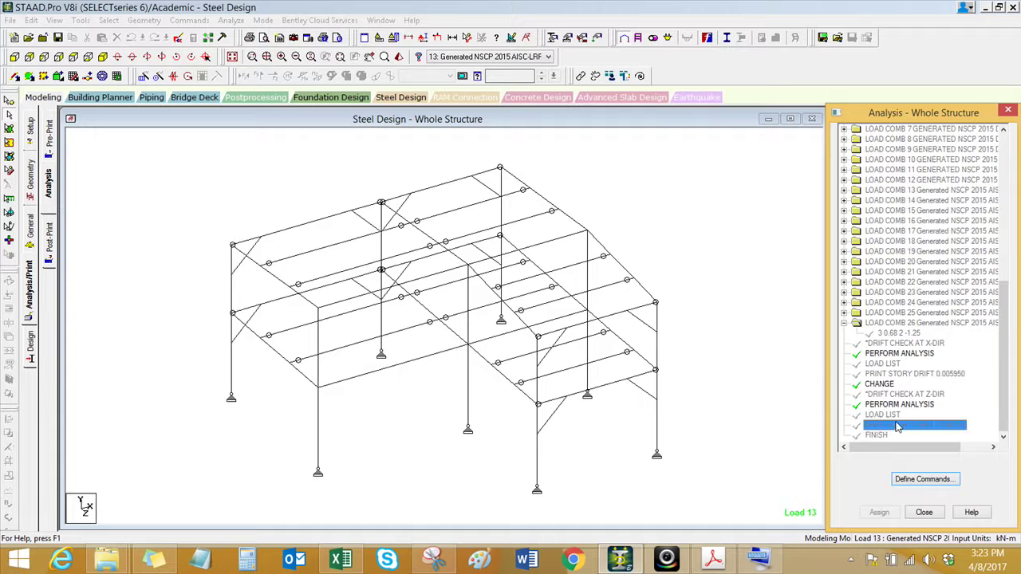
# Open the model's input file in the STAAD.Pro Editor at the drift check commands near the end.
pyautogui.click(235, 203)
pyautogui.click(179, 38)
pyautogui.click(431, 295)
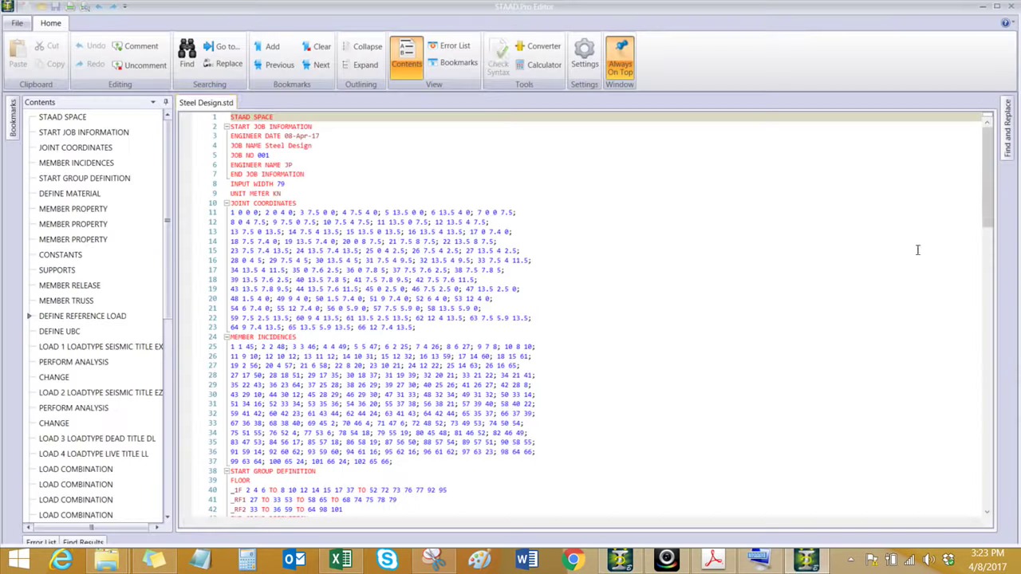
pyautogui.moveTo(983, 199); pyautogui.dragTo(986, 487)
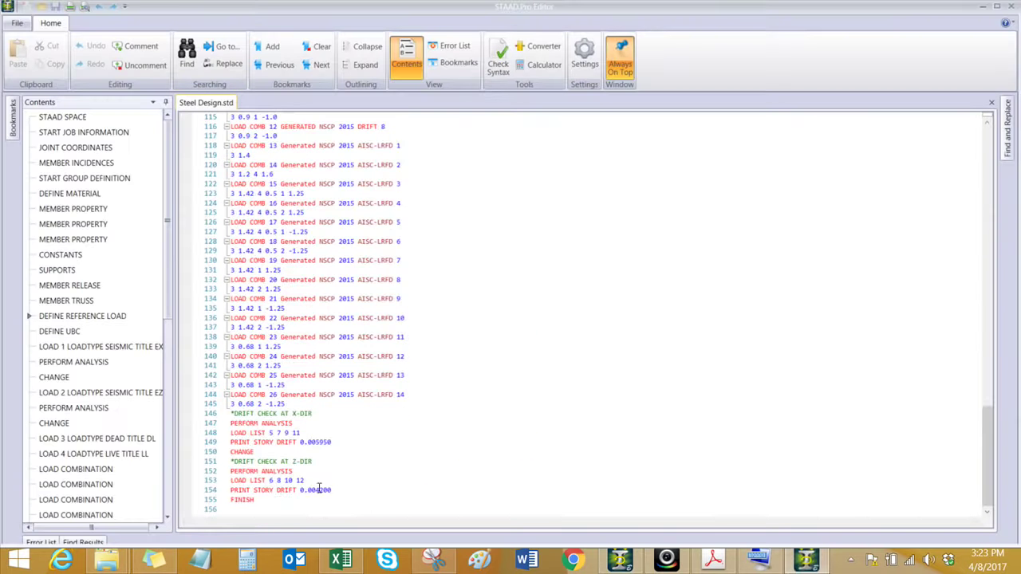
pyautogui.keyDown('ctrl'); pyautogui.scroll(2, 277, 489); pyautogui.keyUp('ctrl')
pyautogui.scroll(-3, 276, 489)
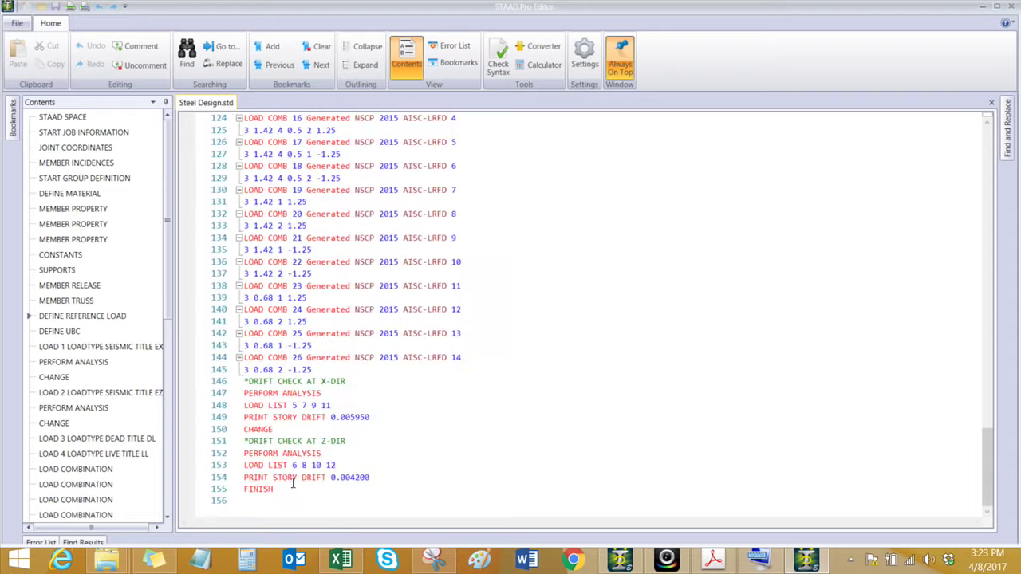
# Add a CHANGE line and a PERFORM ANALYSIS line after the PRINT STORY DRIFT 0.004200 command.
pyautogui.click(385, 479)
pyautogui.press('Return')
pyautogui.write('CHANGEPERFO')
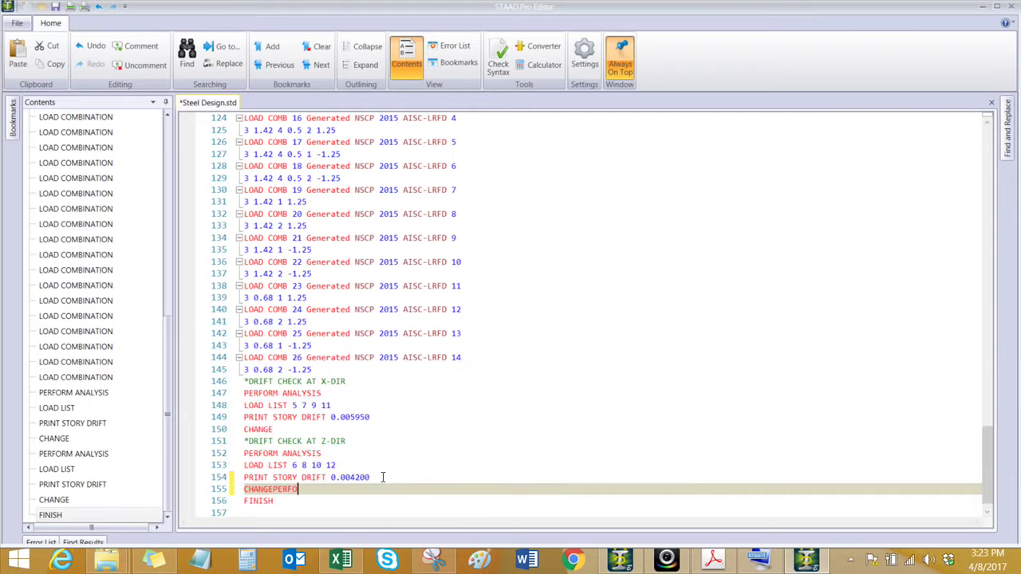
pyautogui.press('BackSpace')
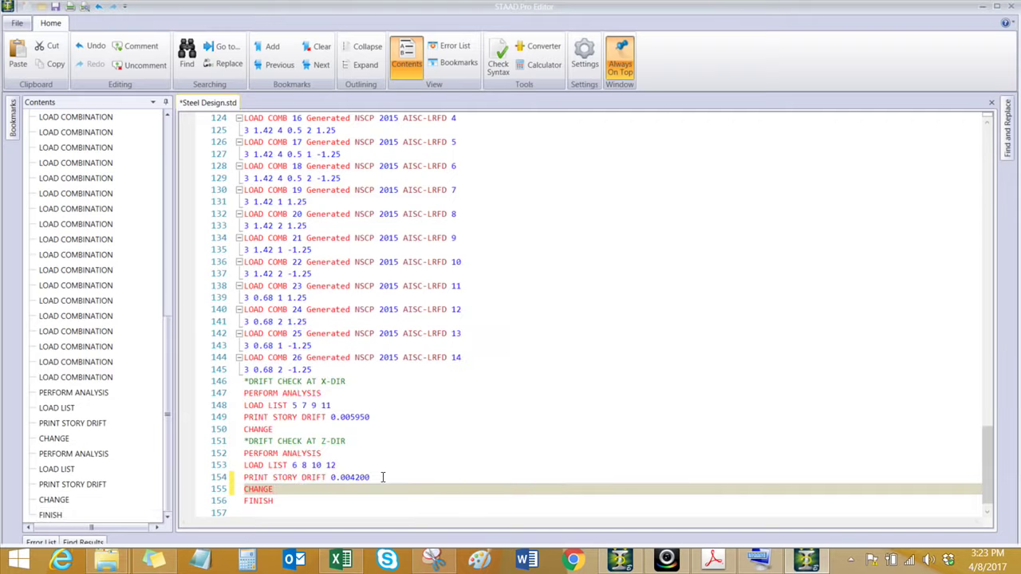
pyautogui.press('Return')
pyautogui.write('PERFO')
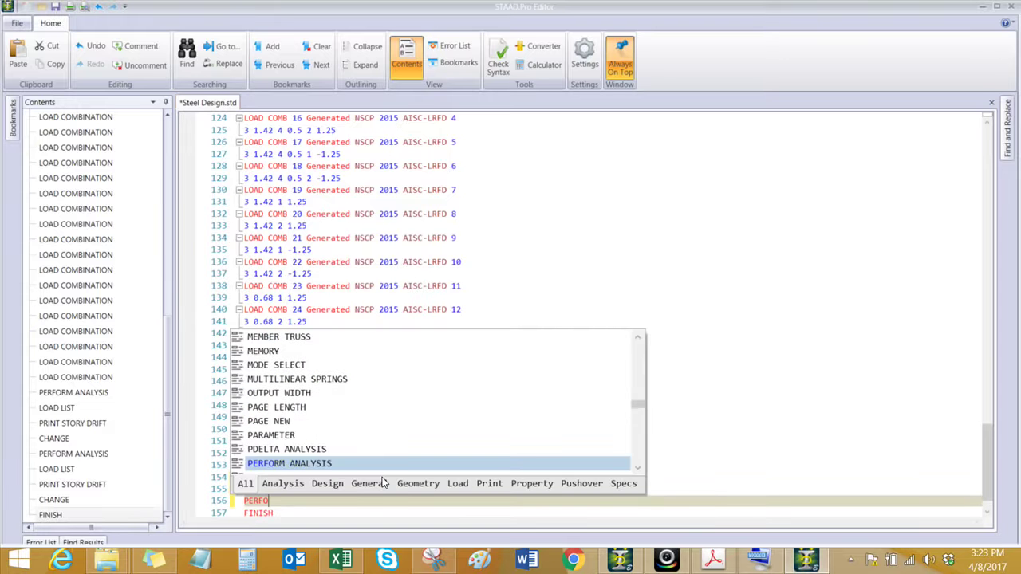
pyautogui.write('RM ANALYS')
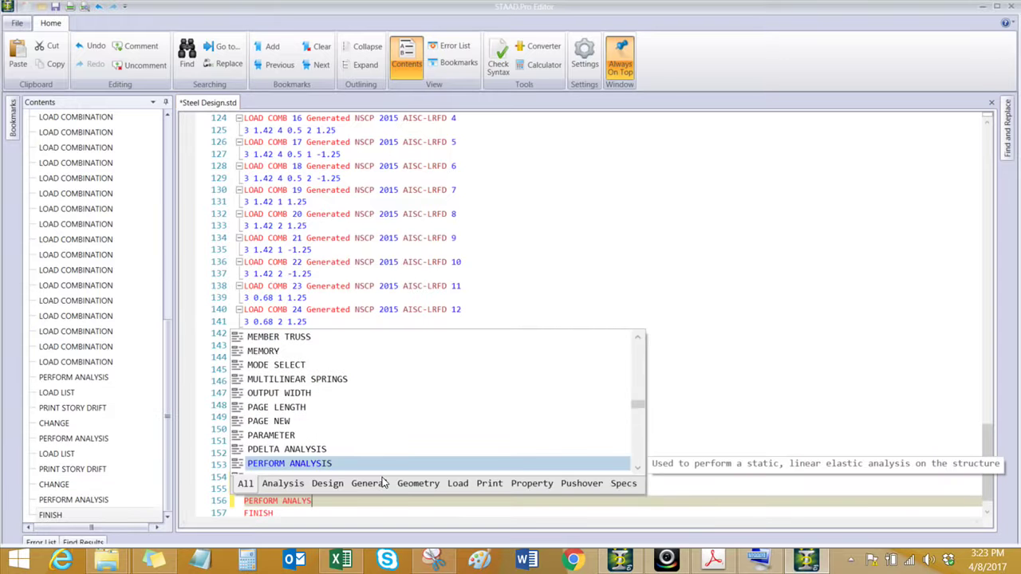
pyautogui.press('Return')
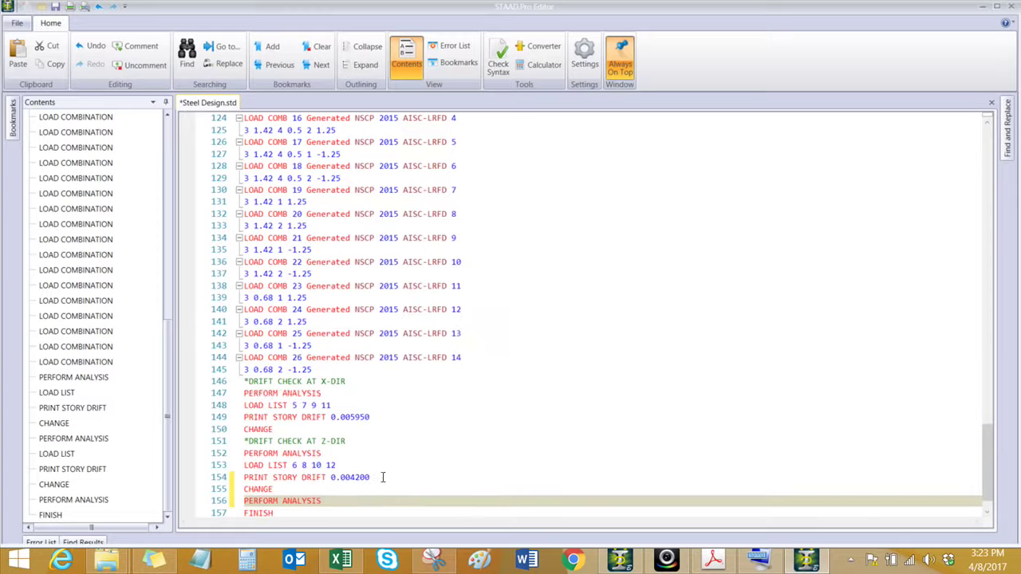
# Copy the LOAD LIST 5 7 9 11 line from the X-direction drift check to below the last PERFORM ANALYSIS.
pyautogui.scroll(-1, 382, 477)
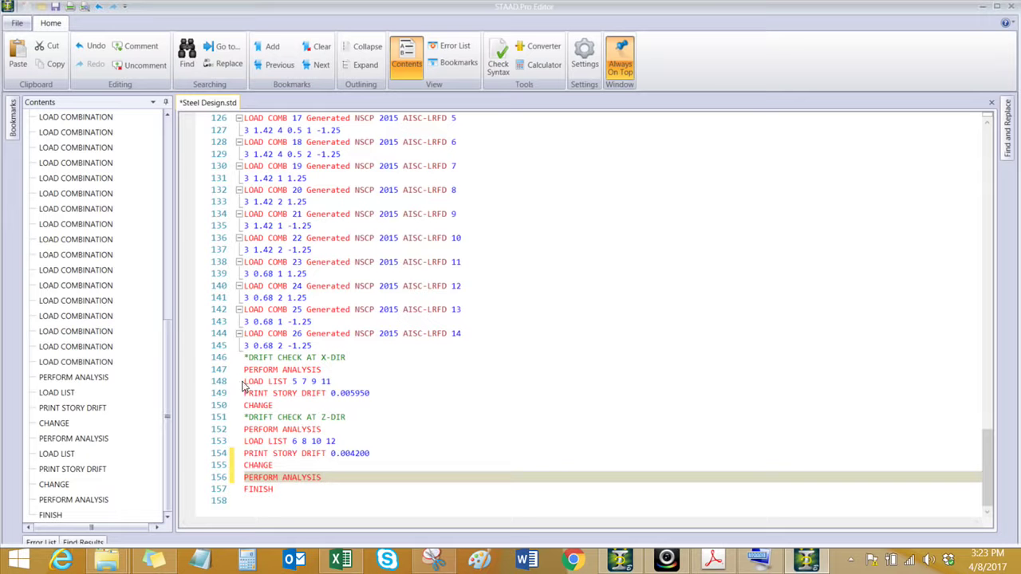
pyautogui.moveTo(245, 383); pyautogui.dragTo(332, 383)
pyautogui.hotkey('ctrl', 'c')
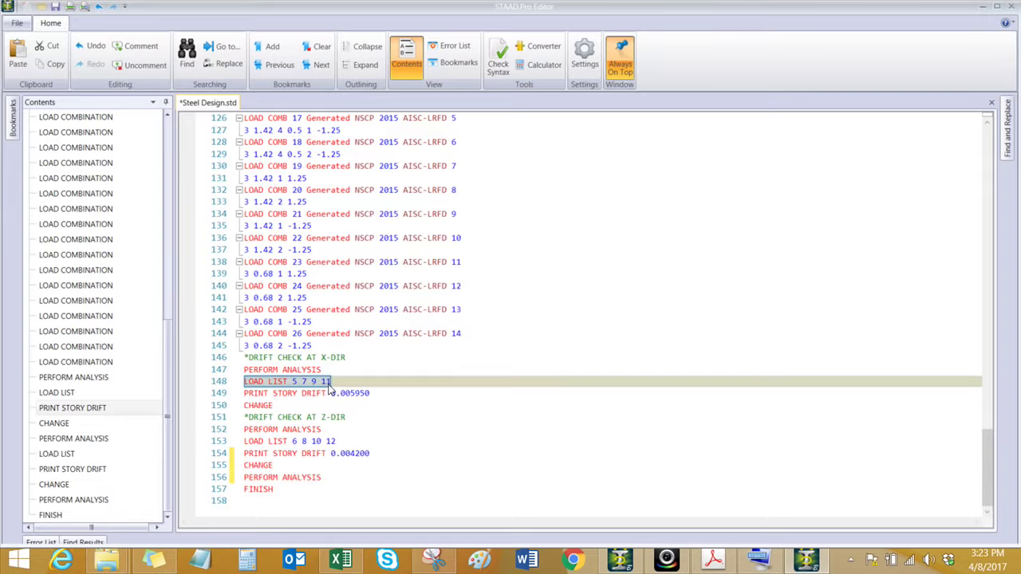
pyautogui.click(339, 479)
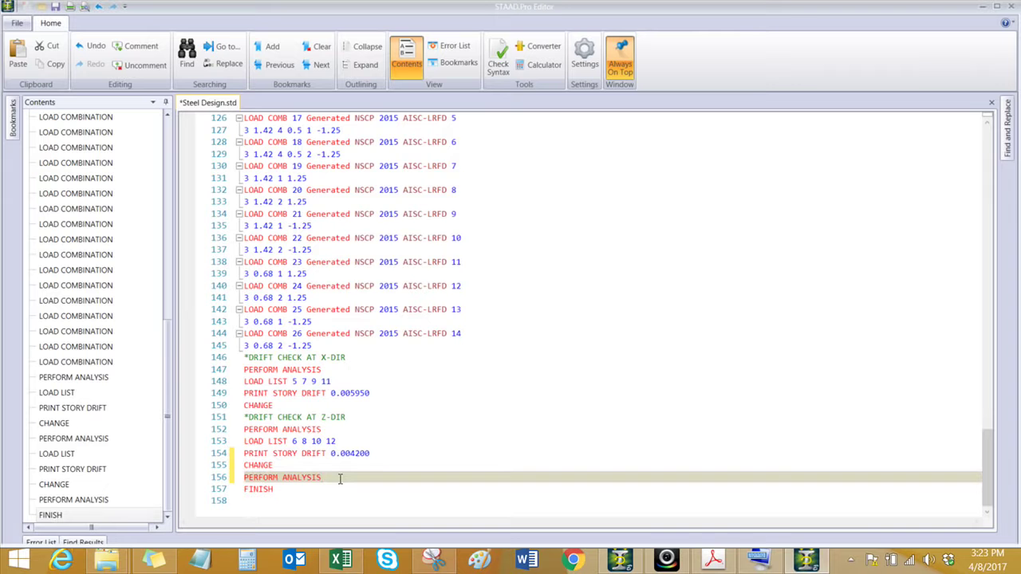
pyautogui.press('Return')
pyautogui.hotkey('ctrl', 'v')
pyautogui.keyDown('ctrl'); pyautogui.scroll(4, 314, 430); pyautogui.keyUp('ctrl')
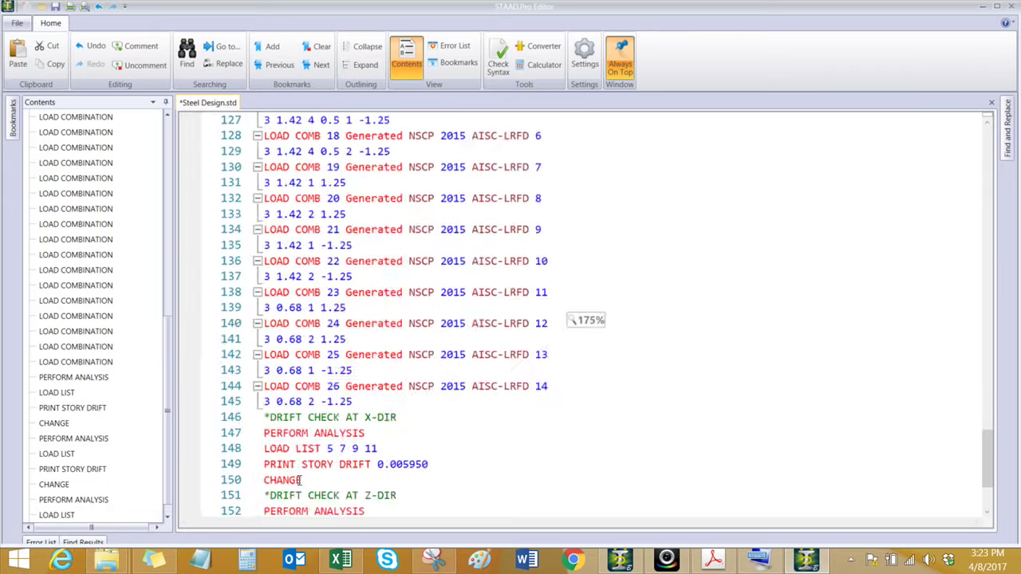
# Change the copied load list's cases so the line reads LOAD LIST 13 TO 26.
pyautogui.write('\\')
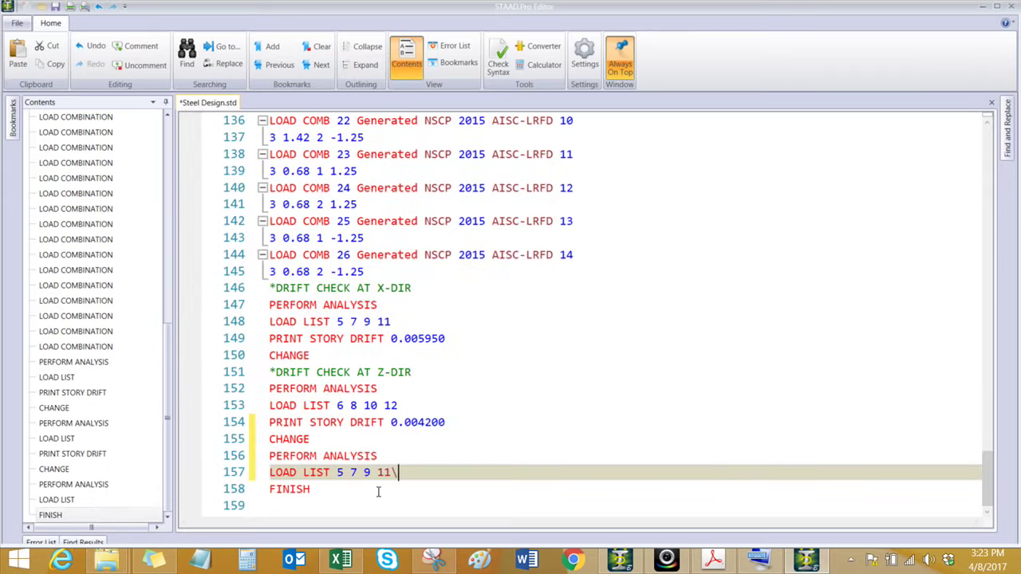
pyautogui.press('BackSpace')
pyautogui.press('BackSpace')
pyautogui.press('BackSpace')
pyautogui.press('BackSpace')
pyautogui.press('BackSpace')
pyautogui.press('BackSpace')
pyautogui.press('BackSpace')
pyautogui.write('13 TO 26')
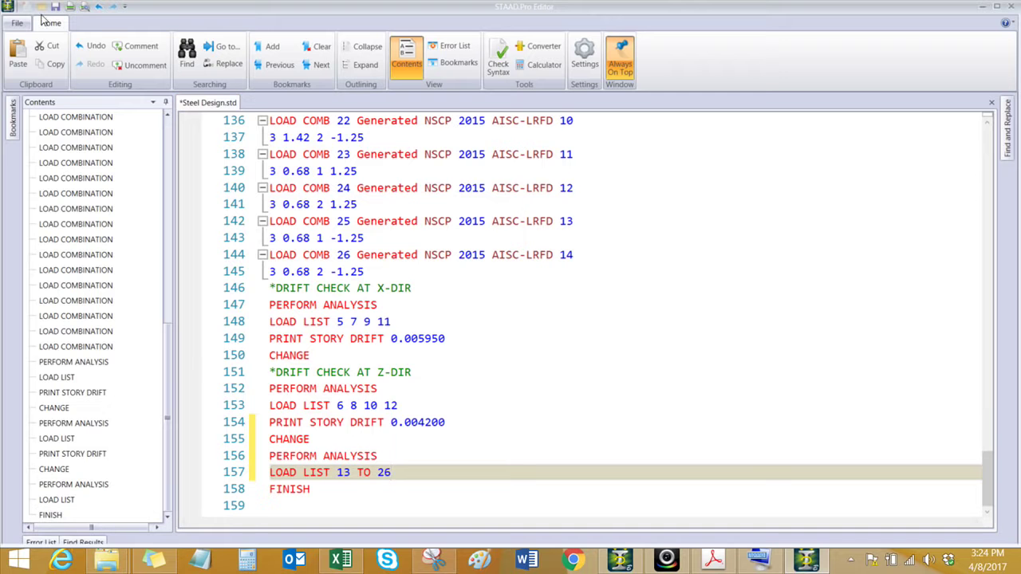
# Save the edited input file, close the editor, and dismiss the project assignment dialog to reload the model.
pyautogui.click(55, 6)
pyautogui.click(1013, 7)
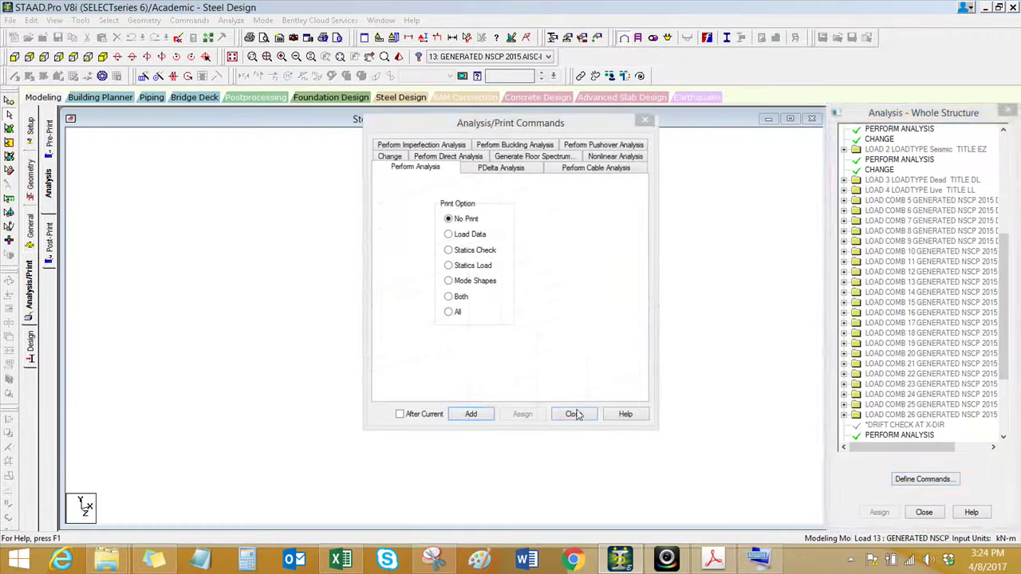
pyautogui.click(584, 415)
pyautogui.click(574, 414)
# Check the reloaded model's load cases, expanding the list through combination 26.
pyautogui.click(36, 242)
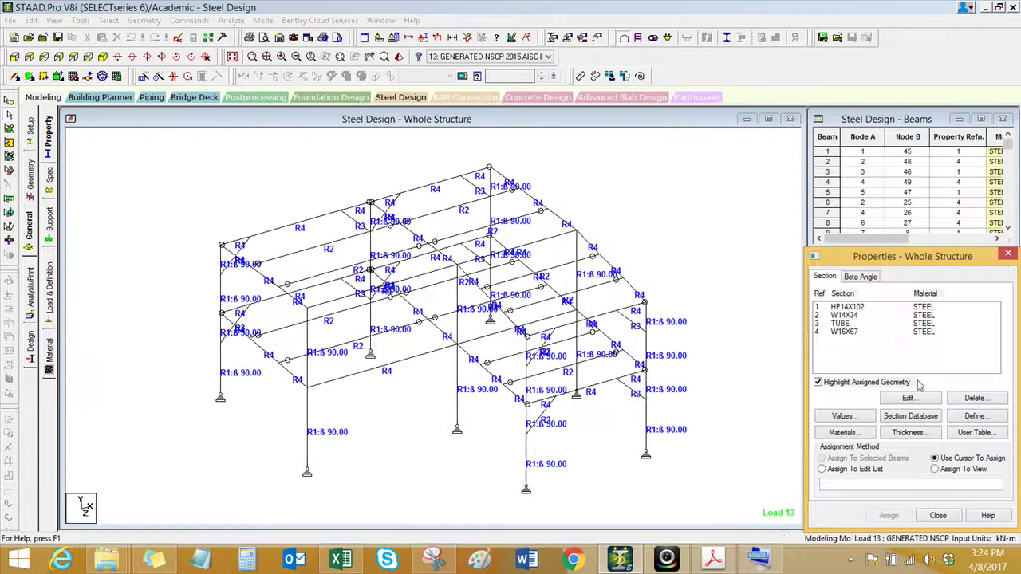
pyautogui.click(49, 307)
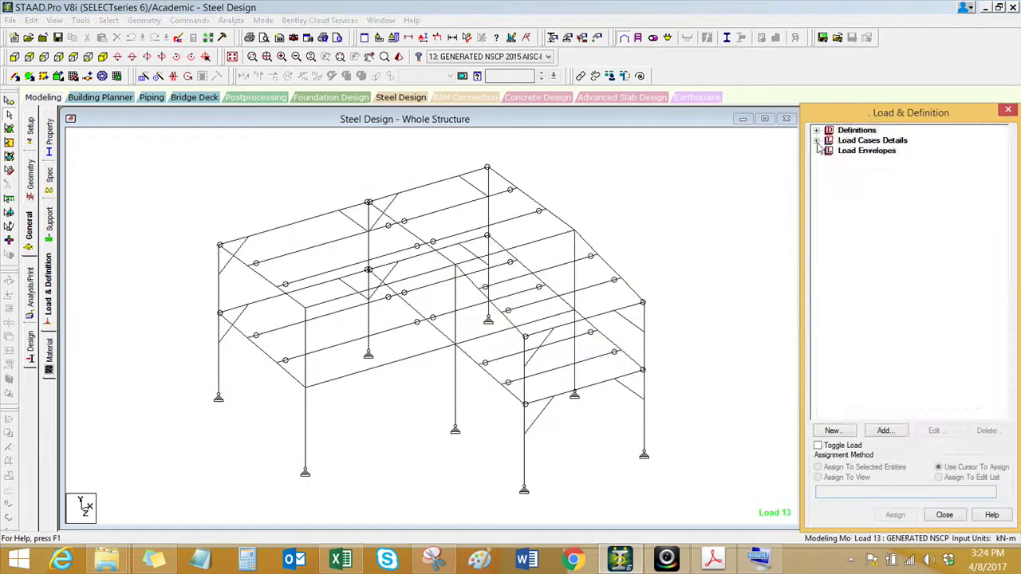
pyautogui.click(817, 142)
pyautogui.click(910, 406)
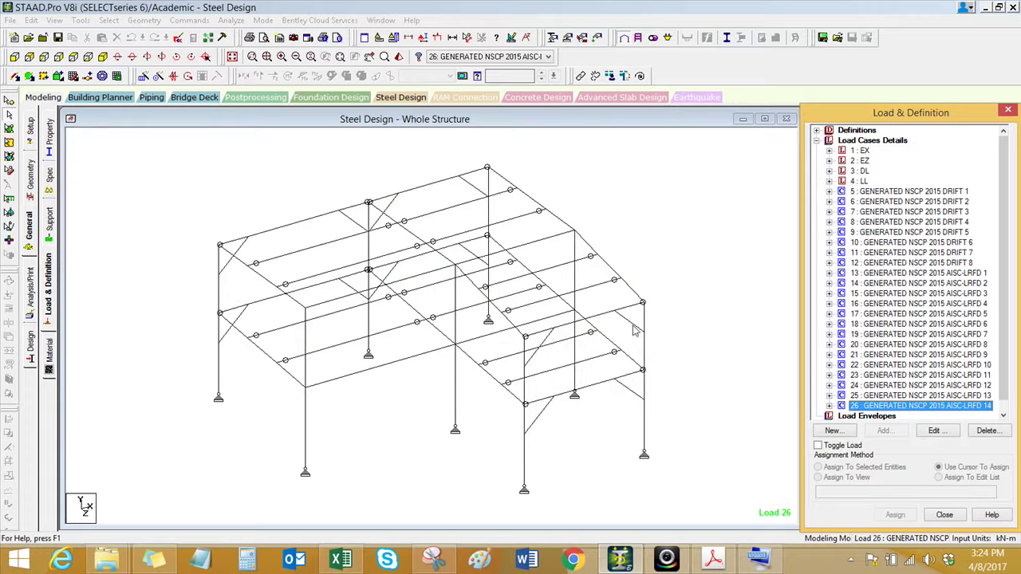
pyautogui.click(687, 331)
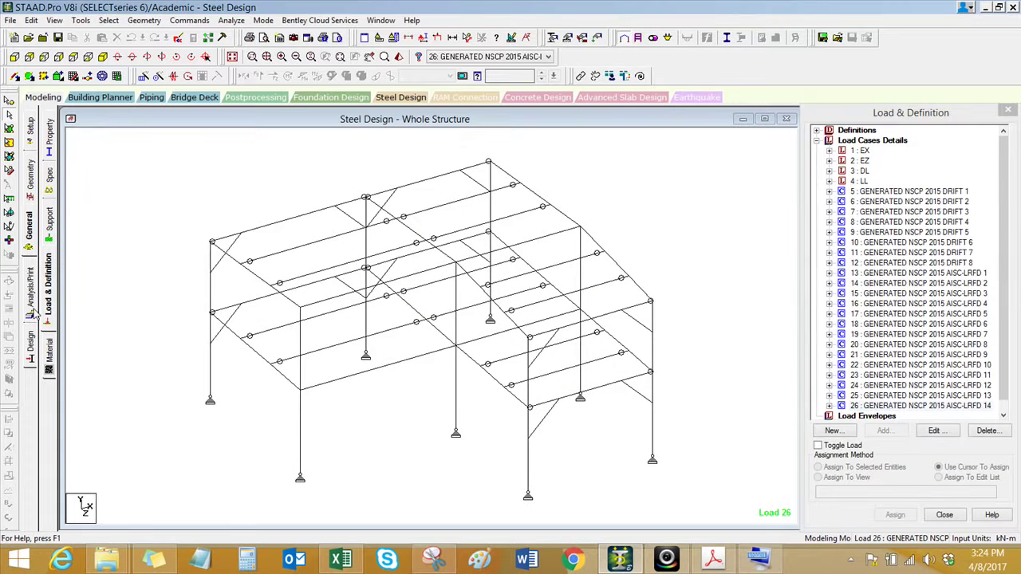
# Review the final CHANGE, PERFORM ANALYSIS and LOAD LIST entries in the reloaded model's analysis command list.
pyautogui.click(32, 311)
pyautogui.click(573, 414)
pyautogui.moveTo(1008, 372); pyautogui.dragTo(1014, 437)
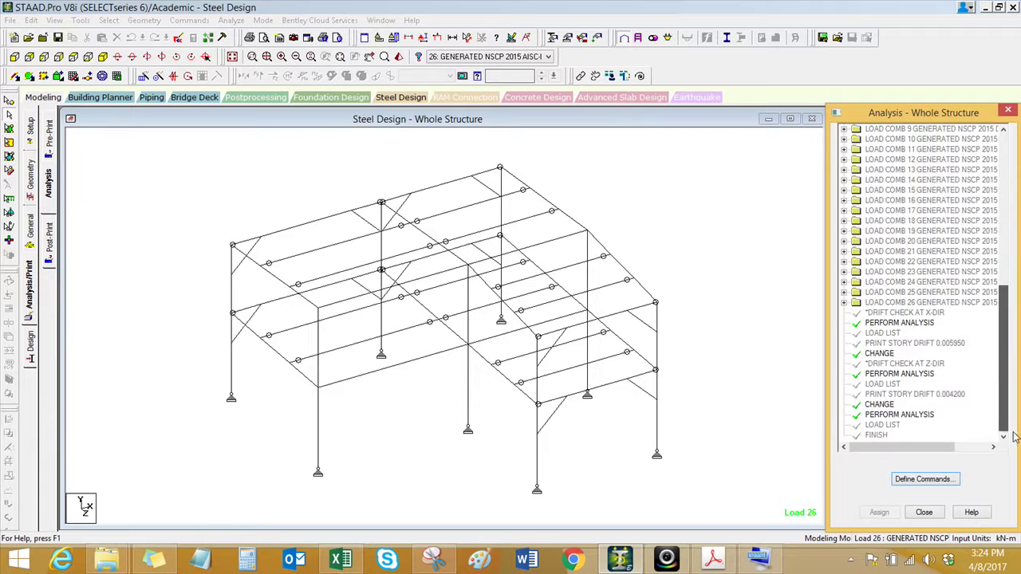
pyautogui.click(899, 415)
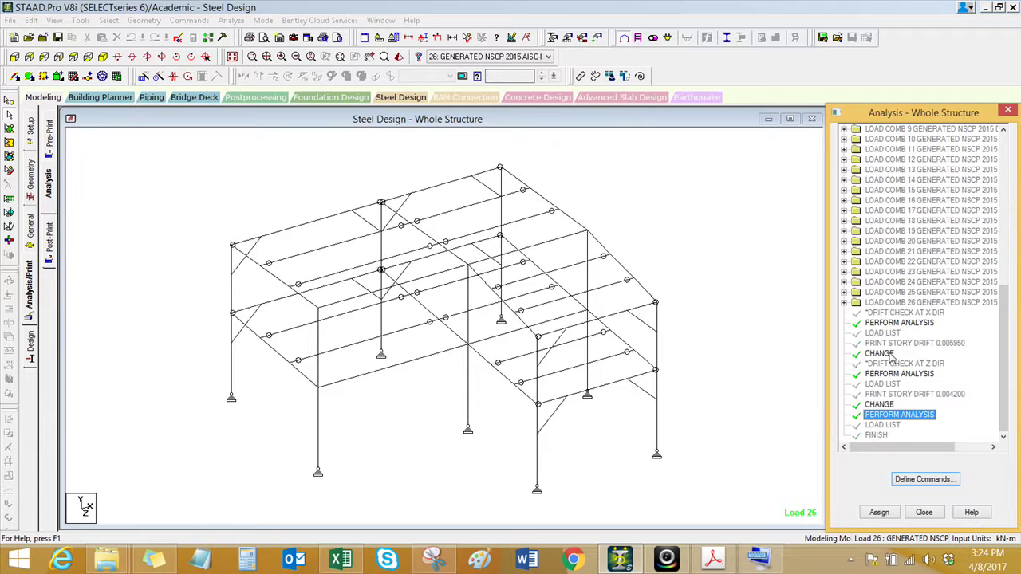
pyautogui.click(892, 425)
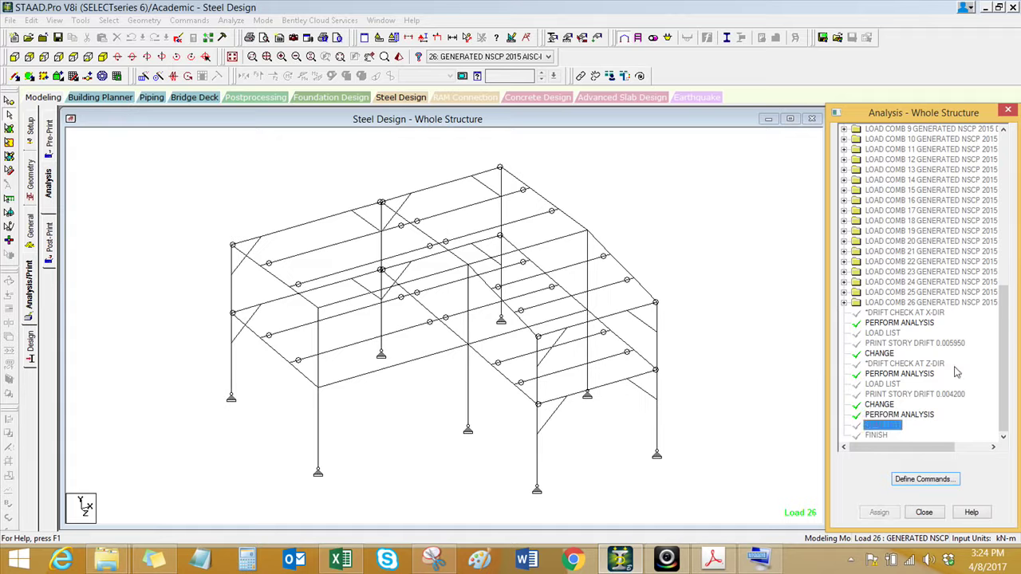
# Open the steel design settings for AISC 360-10 and add a METHOD design parameter set to LRFD.
pyautogui.moveTo(1004, 399); pyautogui.dragTo(979, 215)
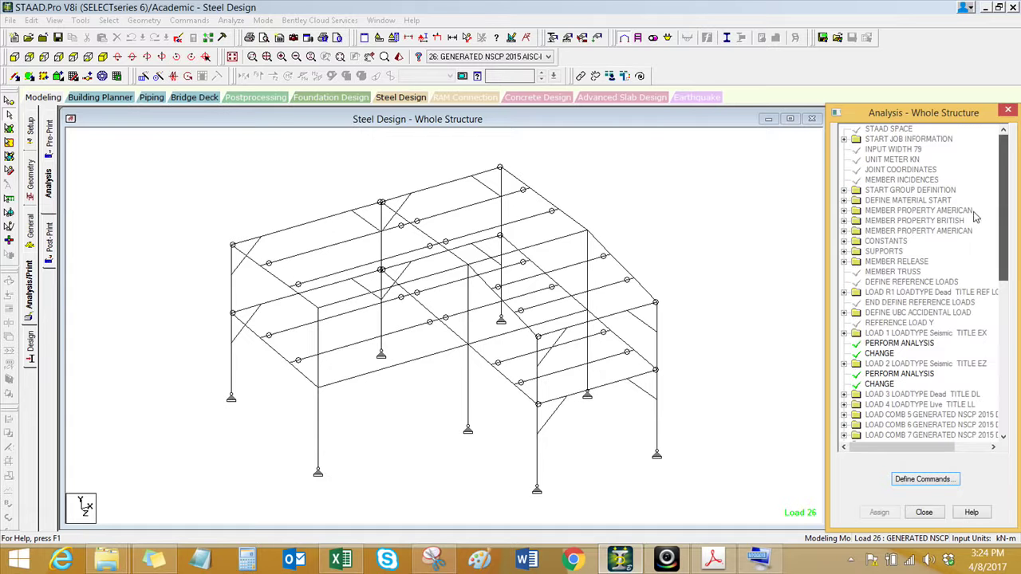
pyautogui.click(30, 345)
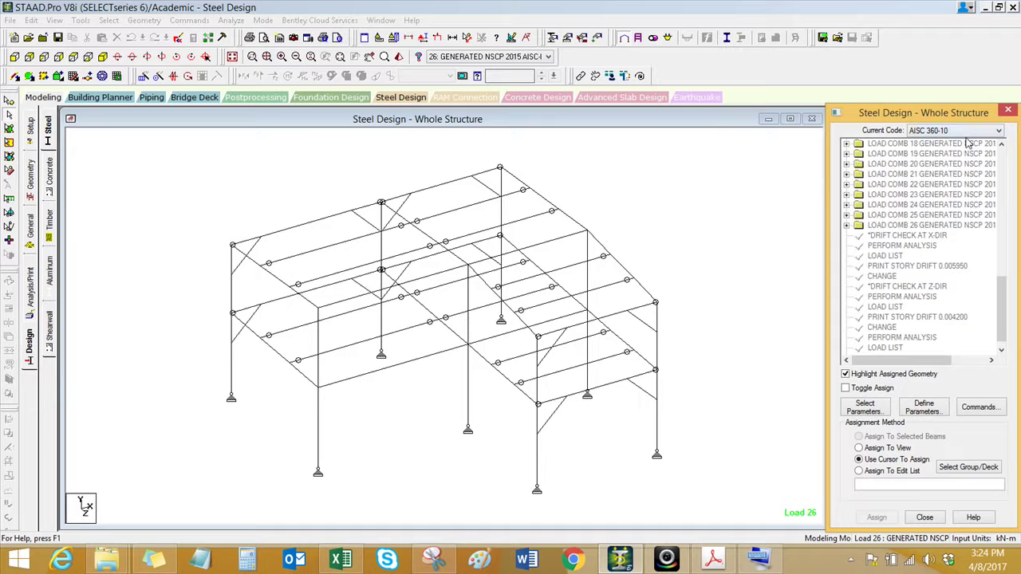
pyautogui.click(671, 288)
pyautogui.scroll(1, 670, 288)
pyautogui.moveTo(671, 288); pyautogui.dragTo(596, 263, button='middle')
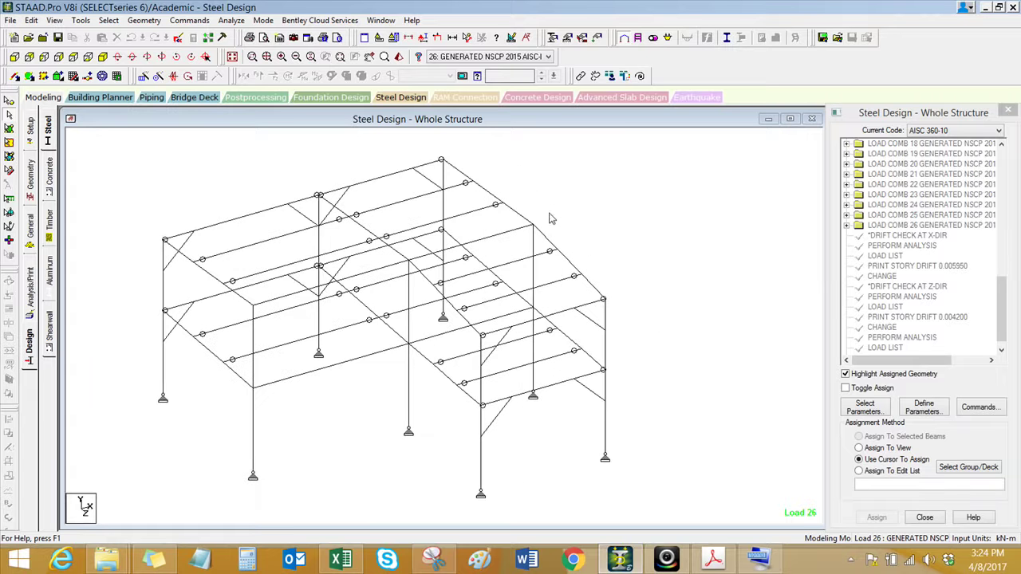
pyautogui.moveTo(587, 228); pyautogui.dragTo(588, 223, button='middle')
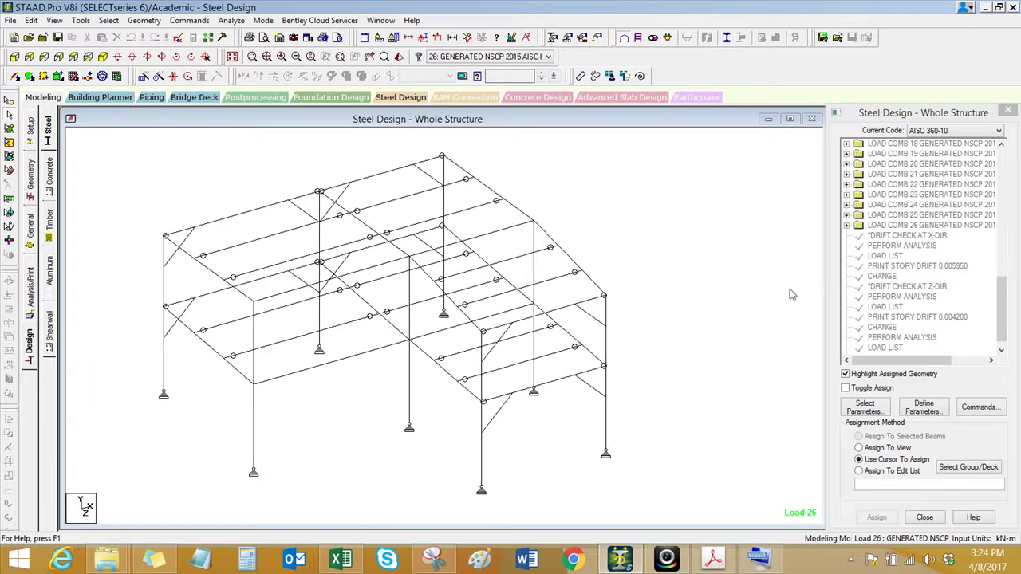
pyautogui.click(923, 407)
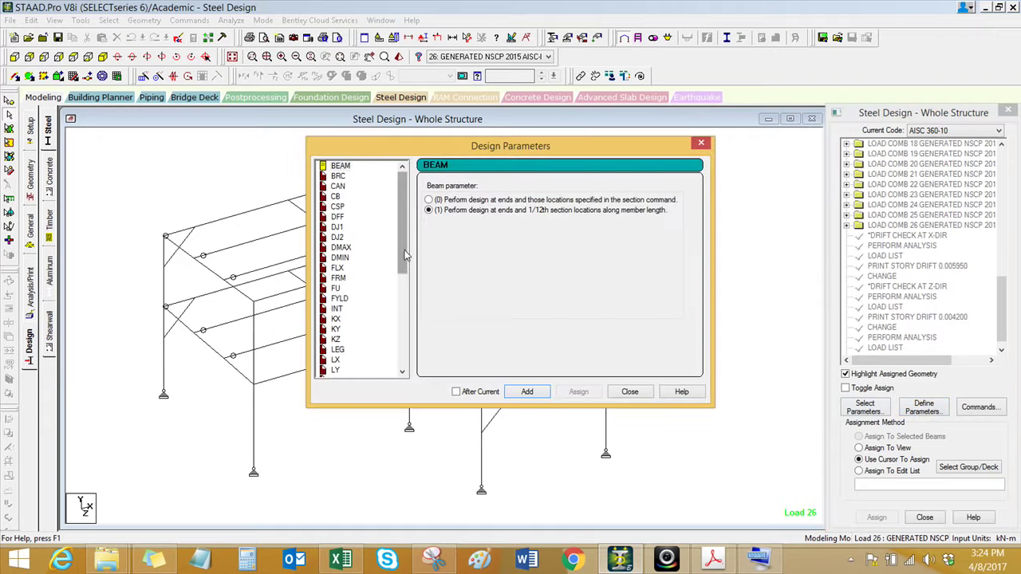
pyautogui.click(404, 357)
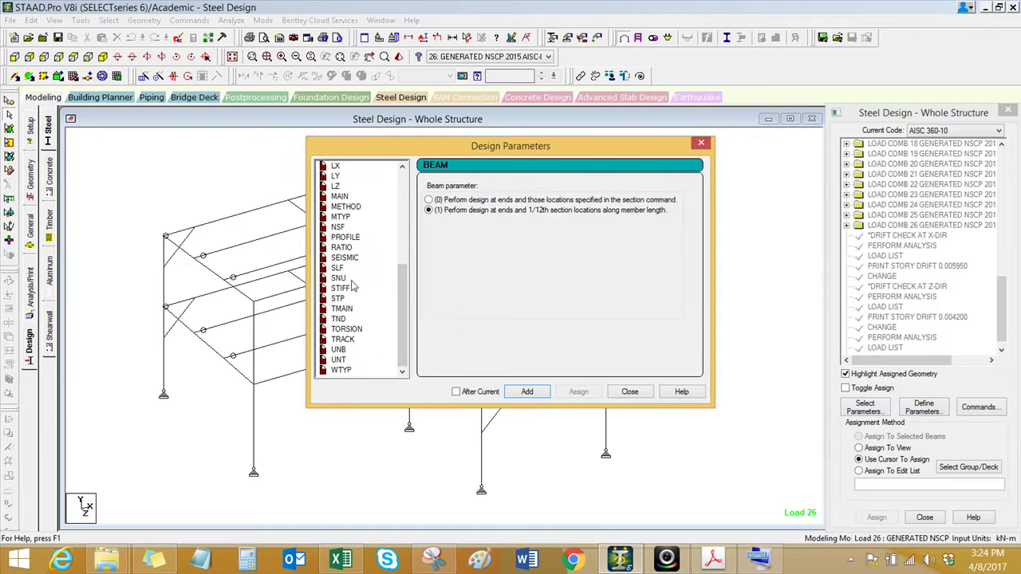
pyautogui.click(355, 209)
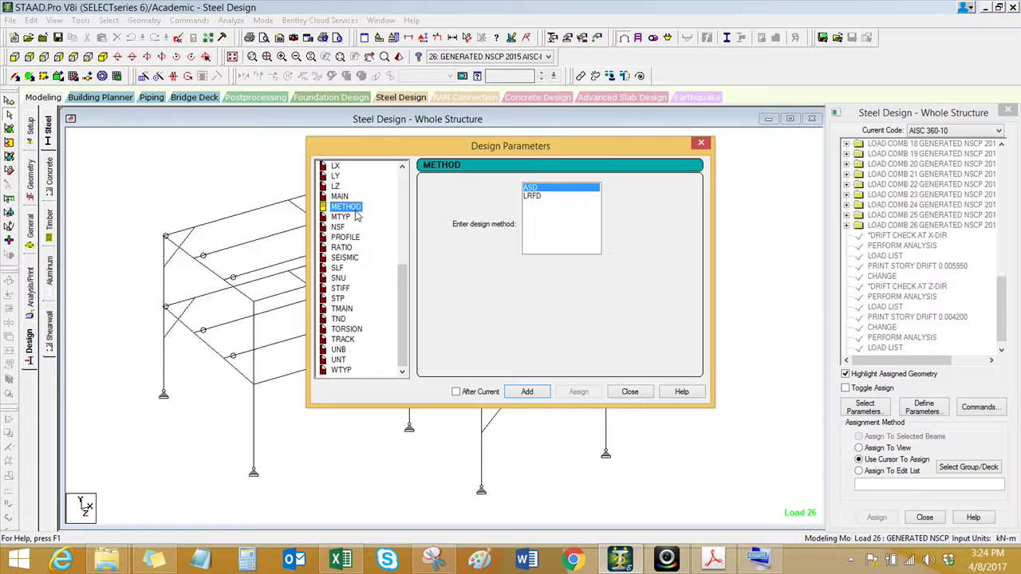
pyautogui.click(537, 196)
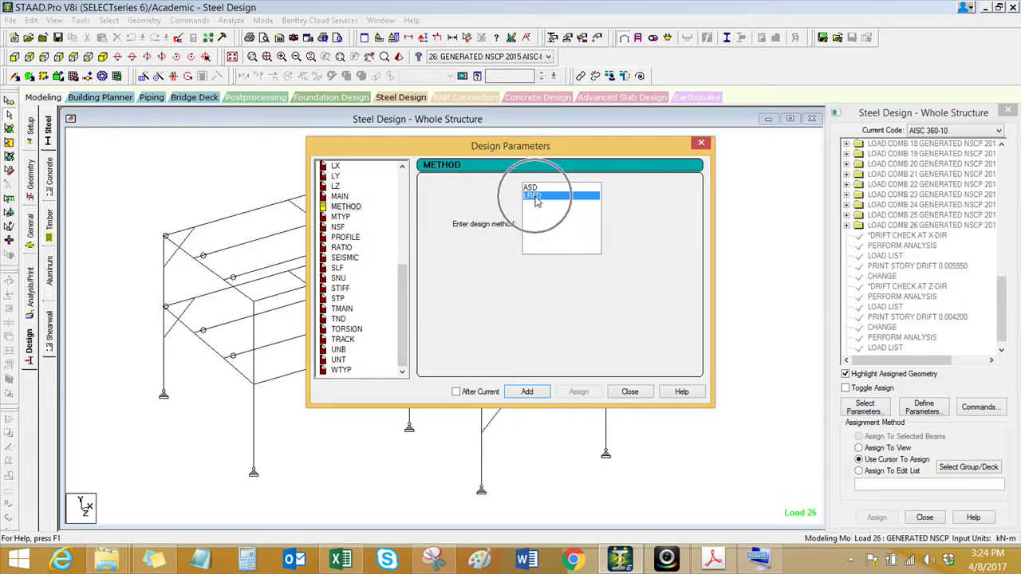
pyautogui.click(528, 391)
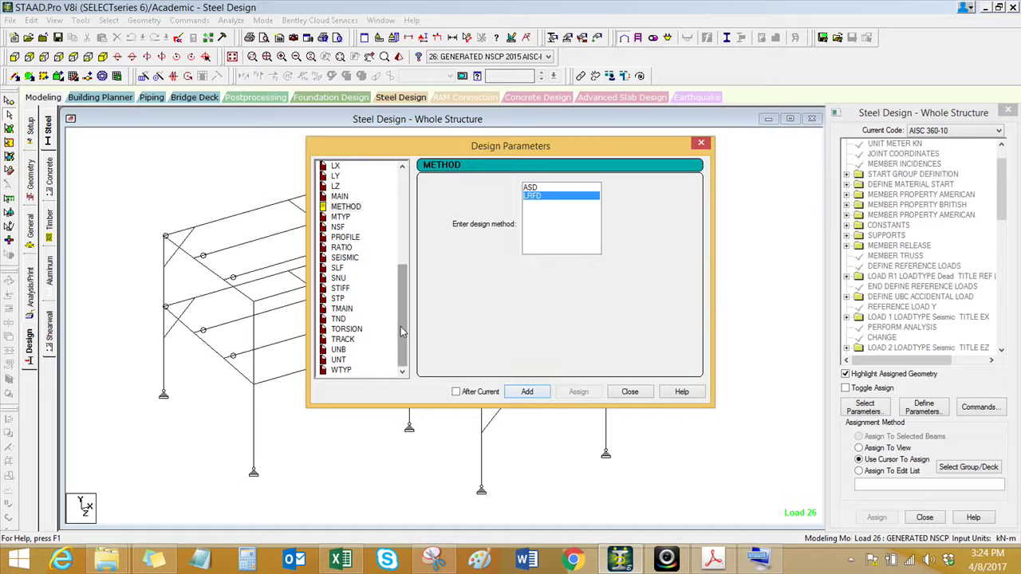
# Add an FYLD parameter with a steel yield strength of 248000 kN/m2 and close the design parameters dialog.
pyautogui.moveTo(398, 316); pyautogui.dragTo(411, 215)
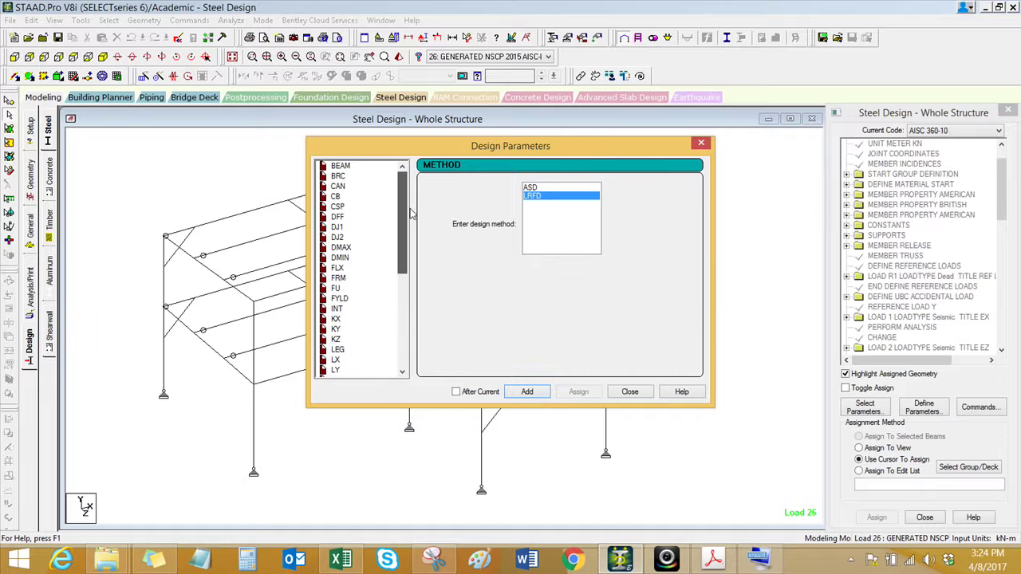
pyautogui.click(339, 299)
pyautogui.moveTo(560, 226); pyautogui.dragTo(516, 232)
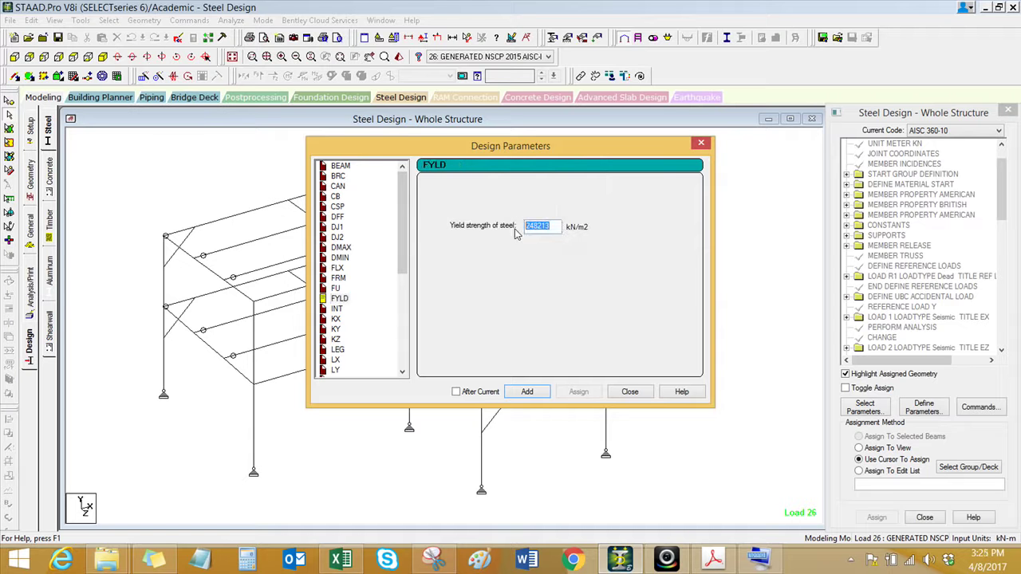
pyautogui.write('24')
pyautogui.click(630, 392)
# Assign the FYLD 248000 parameter to all members in the view.
pyautogui.moveTo(1002, 207); pyautogui.dragTo(1002, 319)
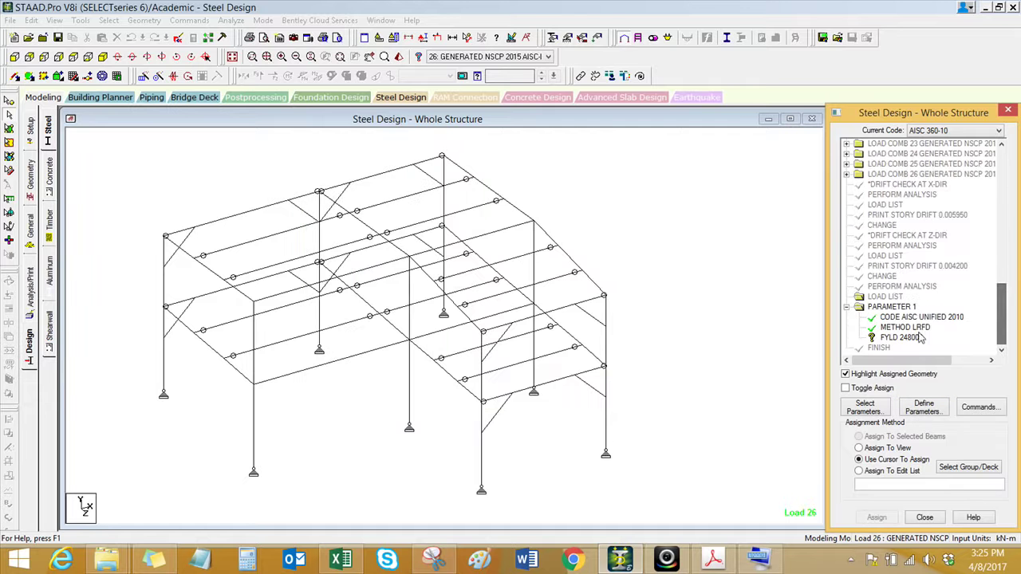
pyautogui.click(909, 328)
pyautogui.click(913, 339)
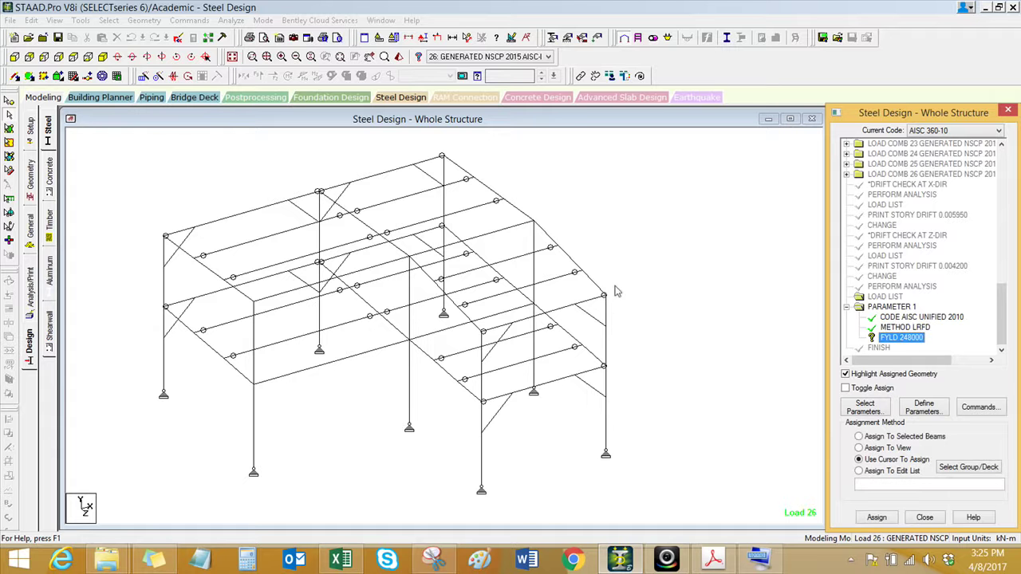
pyautogui.click(884, 448)
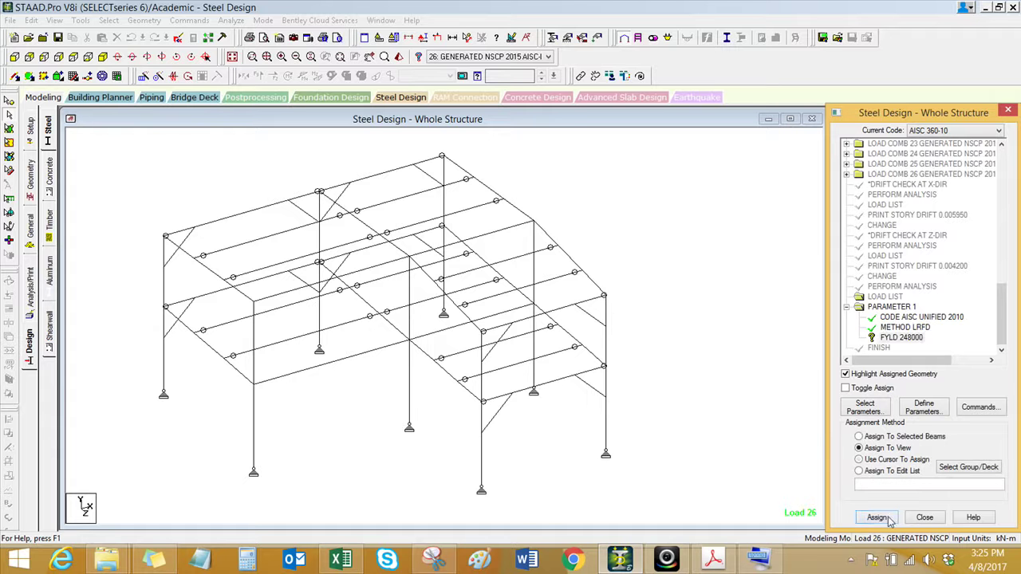
pyautogui.click(877, 517)
pyautogui.click(920, 351)
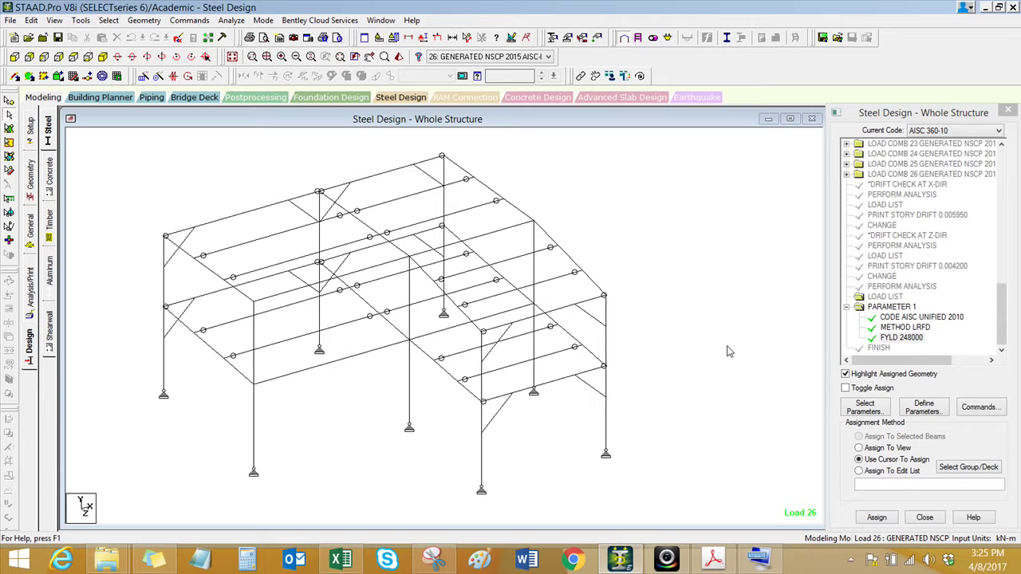
# Measure the node-to-node lengths of the floor beam and the roof beam above it in the longer end bay.
pyautogui.click(467, 37)
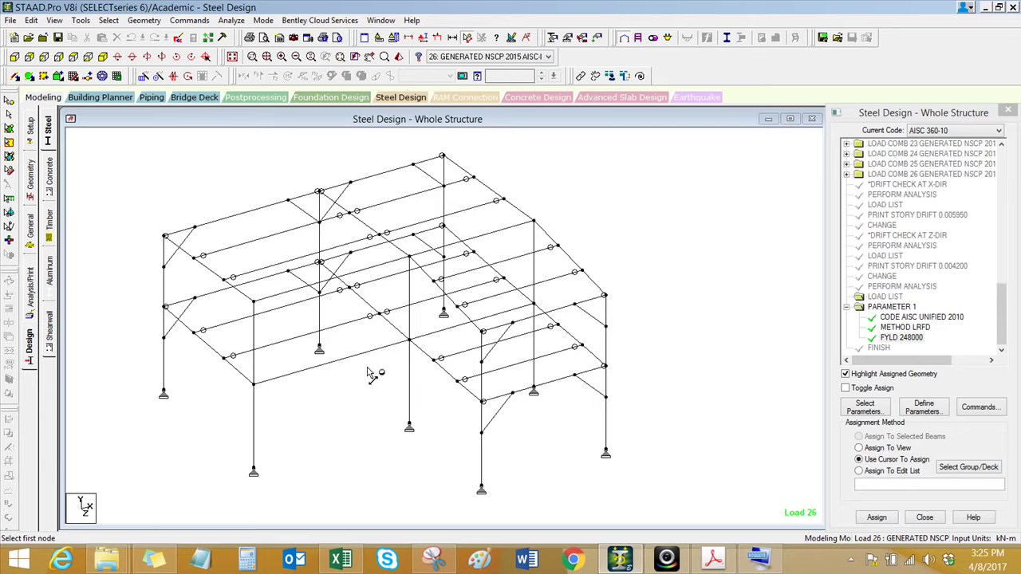
pyautogui.click(164, 306)
pyautogui.click(253, 386)
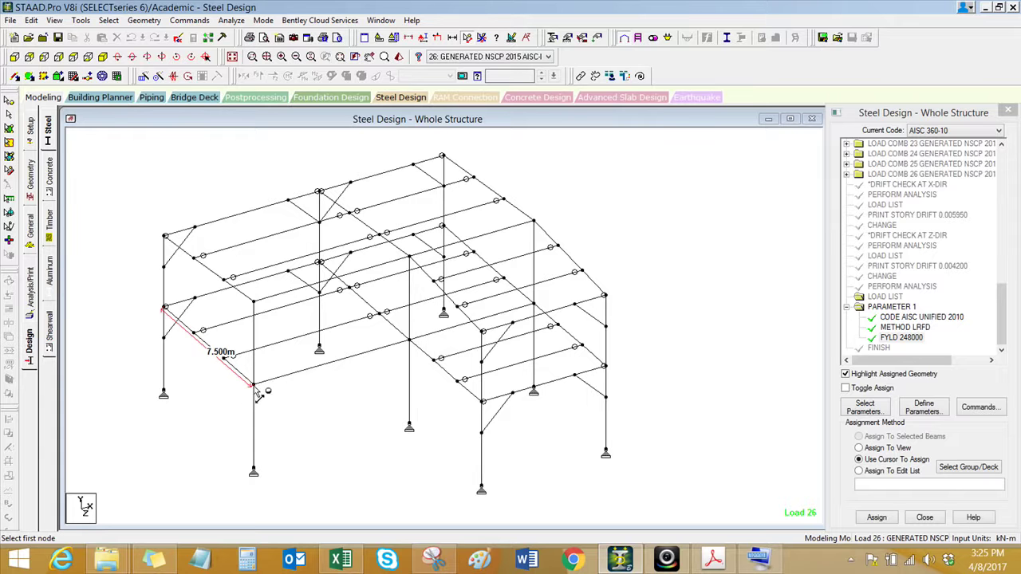
pyautogui.click(253, 303)
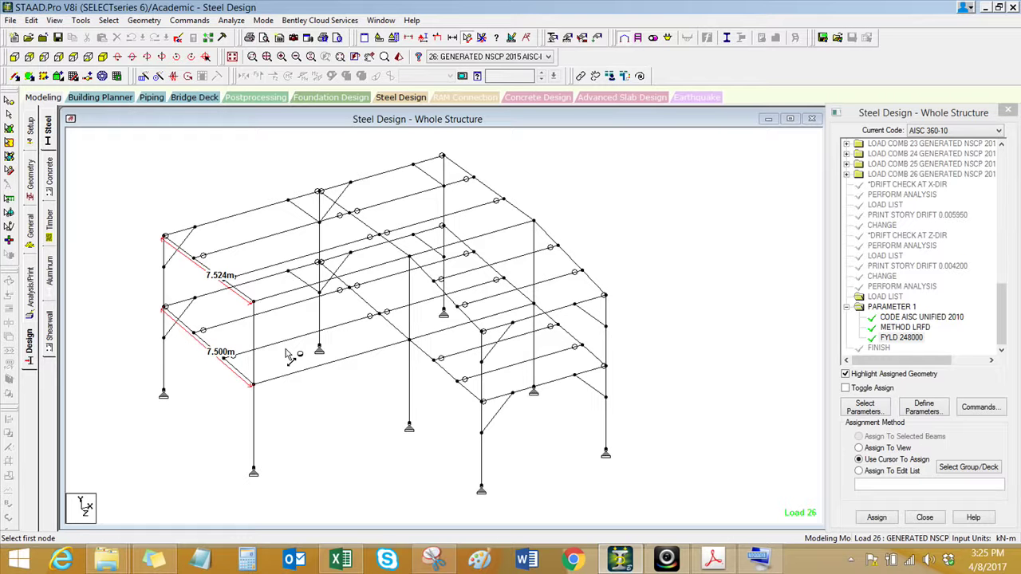
# Measure the node-to-node lengths of a floor beam and a sloped roof beam in the shorter bay.
pyautogui.click(375, 316)
pyautogui.click(363, 334)
pyautogui.click(468, 37)
pyautogui.click(409, 341)
pyautogui.click(482, 402)
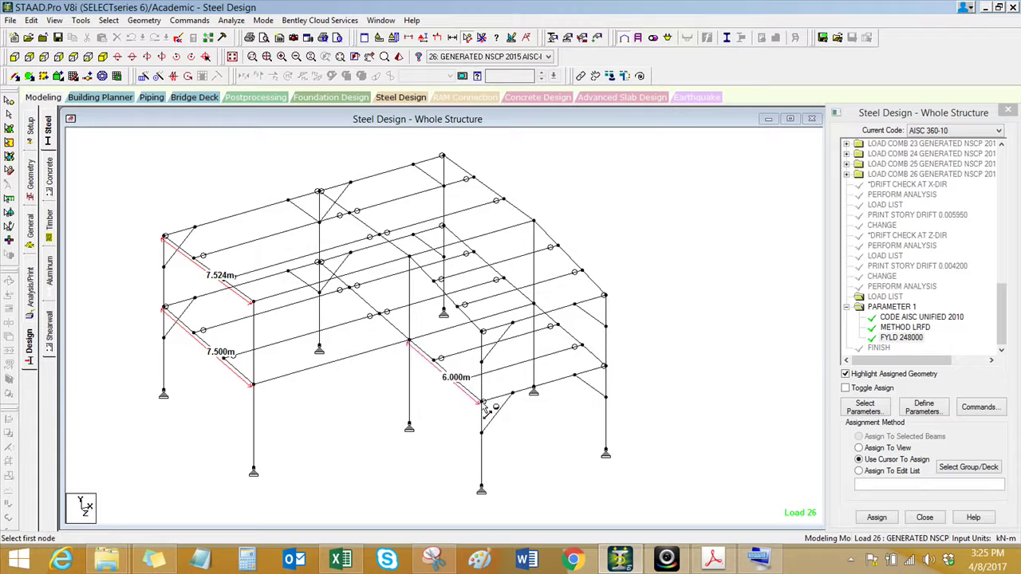
pyautogui.click(546, 235)
pyautogui.click(605, 296)
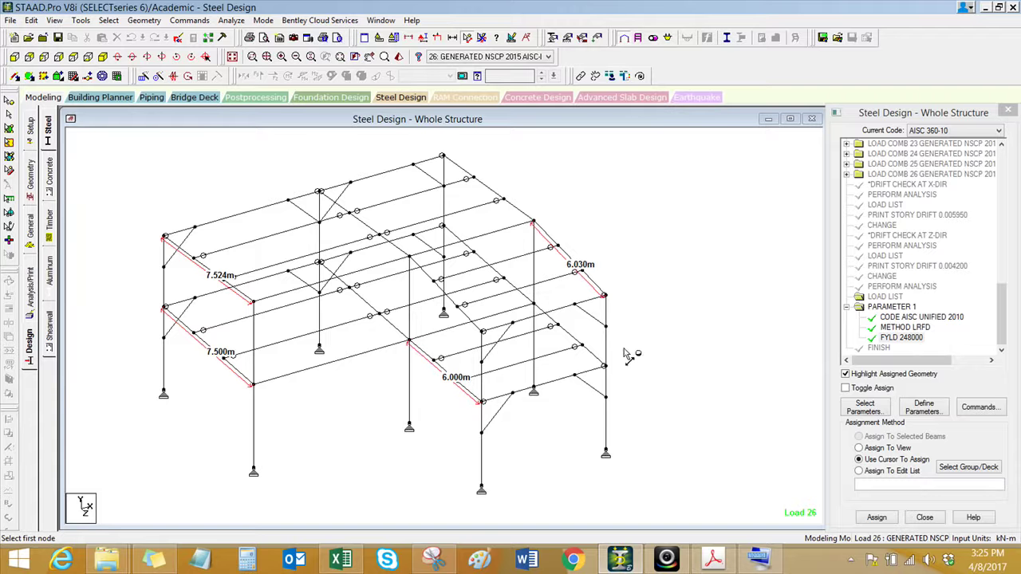
# Display the beam orientation labels on the whole structure to view the members' local axes.
pyautogui.rightClick(608, 256)
pyautogui.click(661, 417)
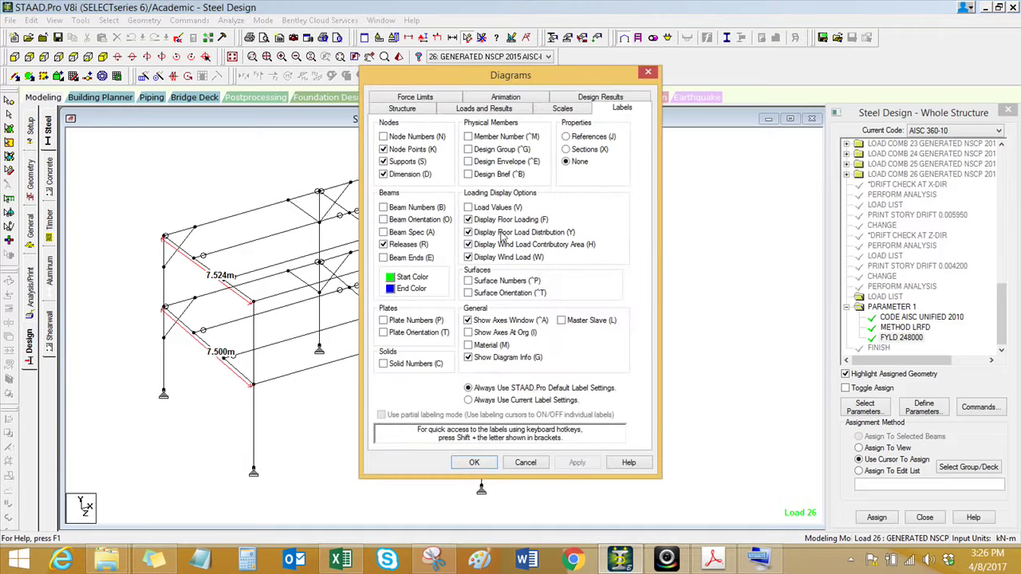
pyautogui.click(422, 220)
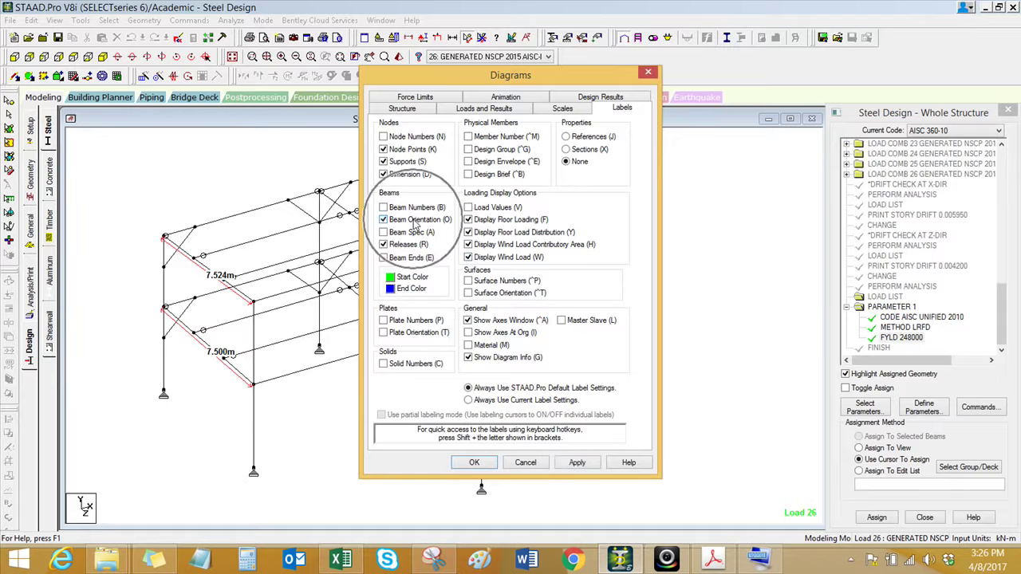
pyautogui.click(576, 463)
pyautogui.click(474, 463)
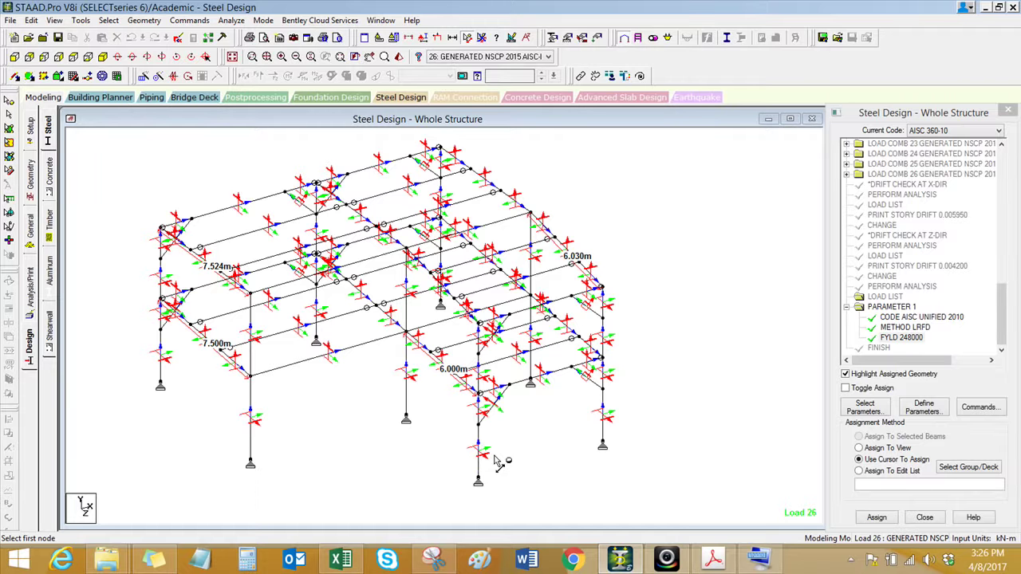
pyautogui.scroll(-1, 500, 457)
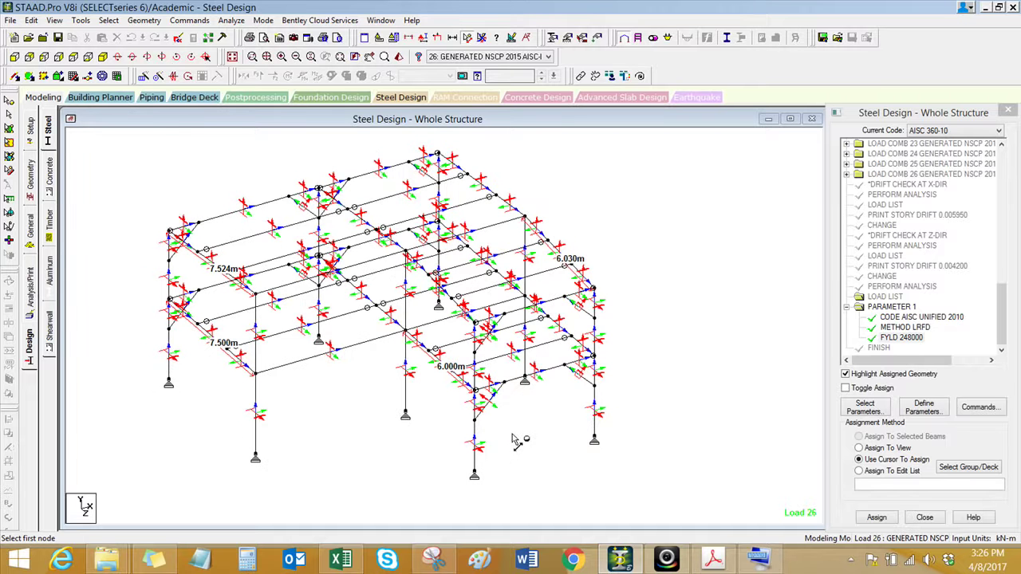
# Hide the beam orientation labels using the On-Screen Keyboard, and minimize the keyboard window.
pyautogui.click(760, 558)
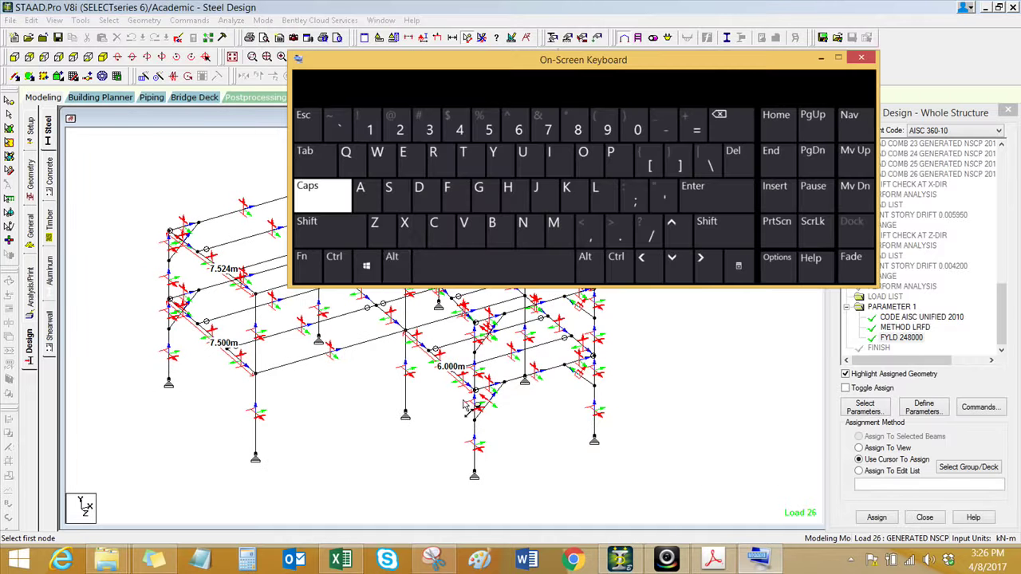
pyautogui.click(319, 231)
pyautogui.click(585, 161)
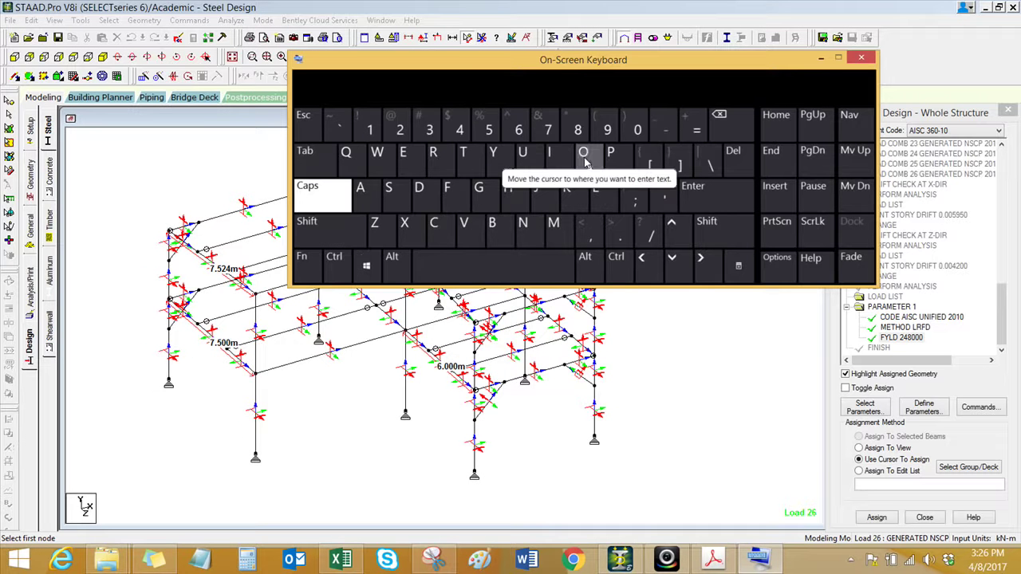
pyautogui.click(354, 429)
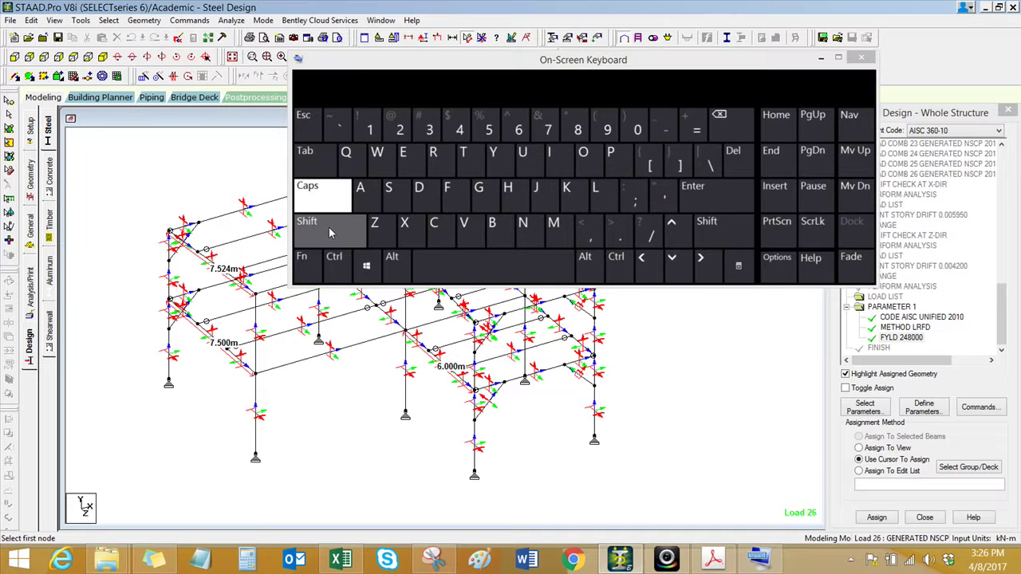
pyautogui.click(331, 231)
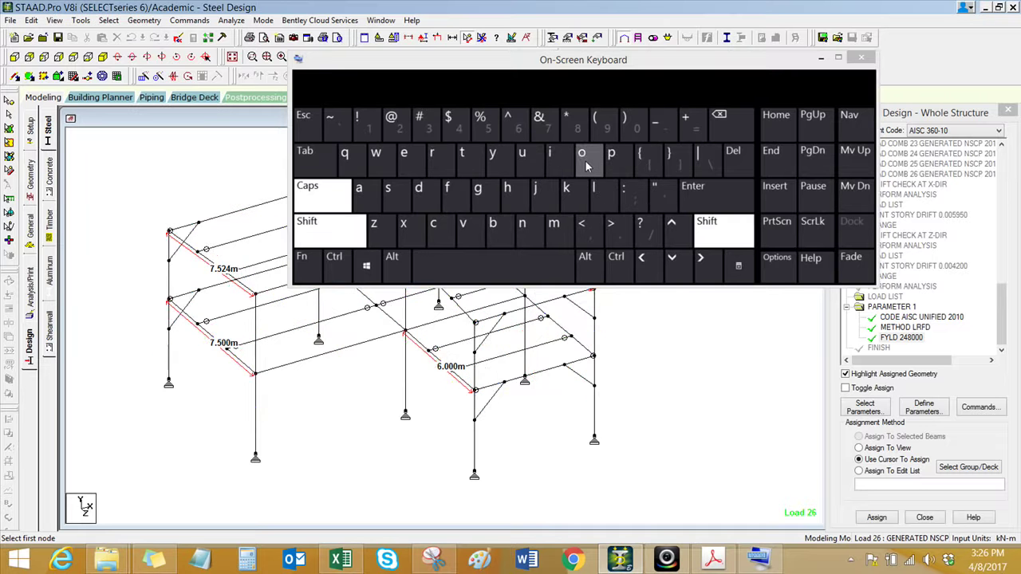
pyautogui.click(582, 159)
pyautogui.click(821, 58)
pyautogui.moveTo(367, 389); pyautogui.dragTo(366, 388, button='middle')
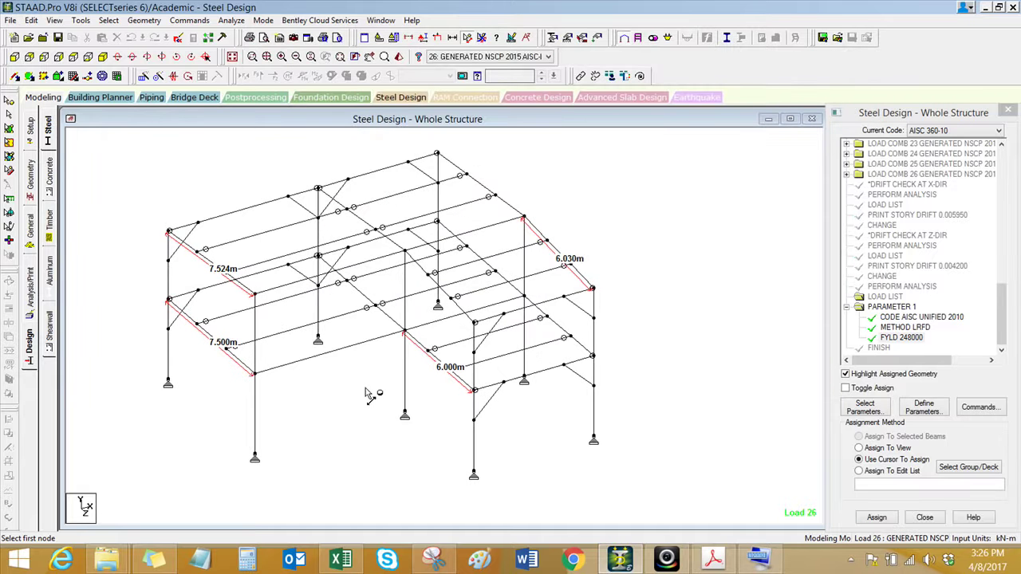